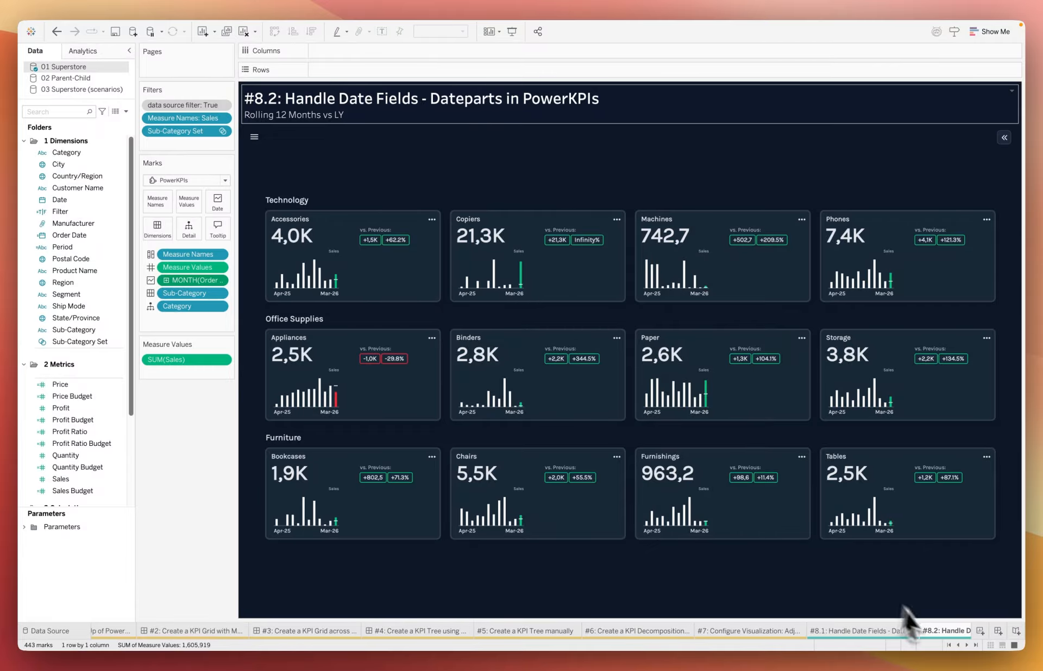
Step: Create a new worksheet with Sales on rows and Order Date on columns
right_click(967, 486)
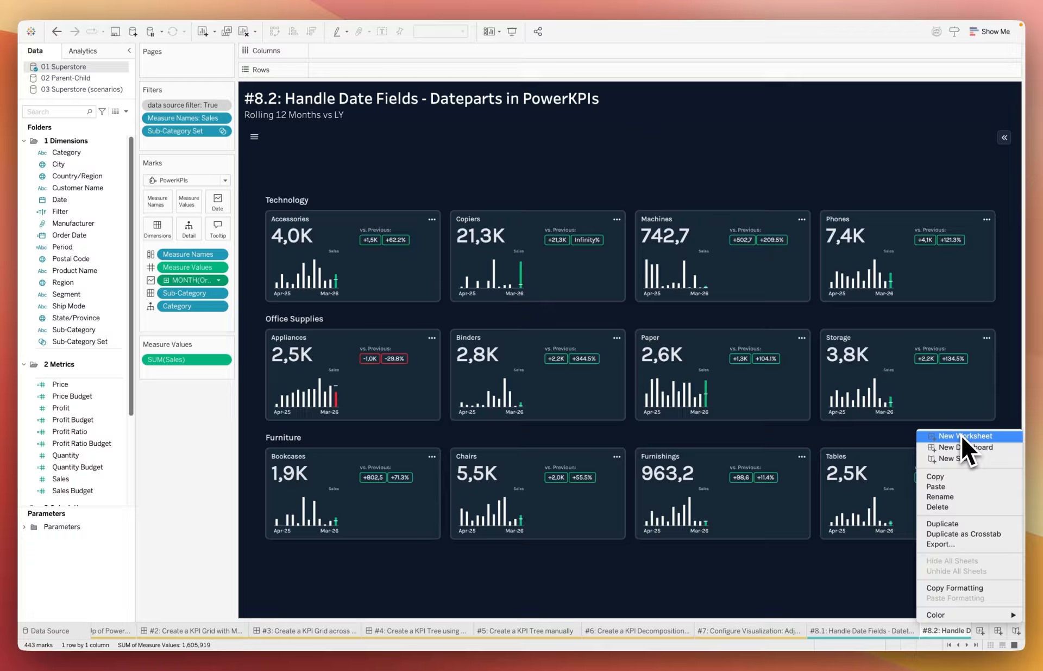
left_click(961, 432)
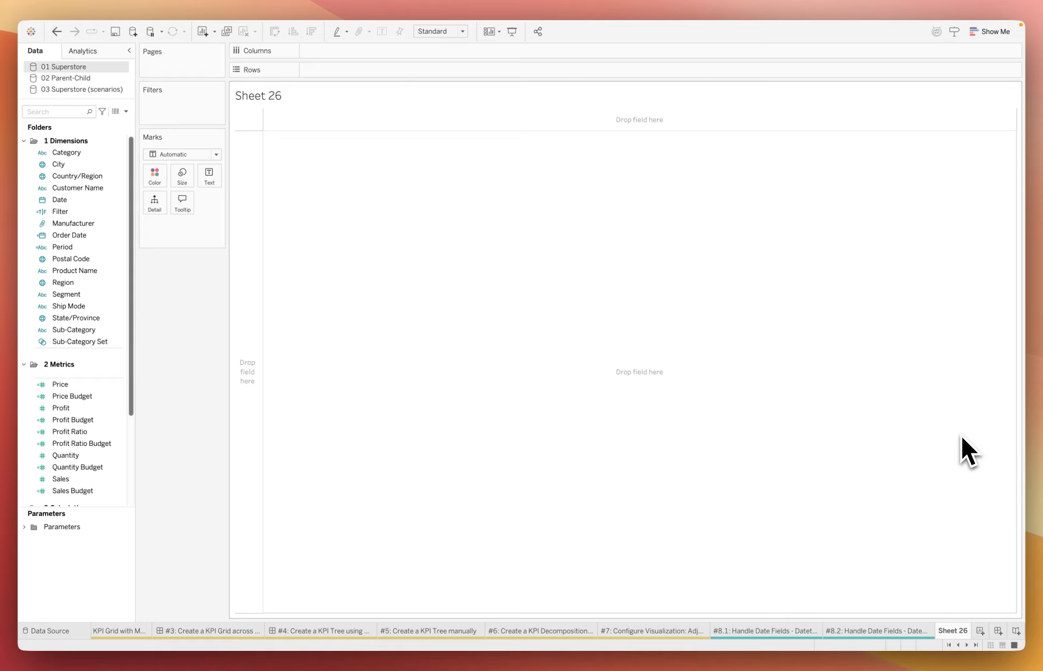
mouse_move(60, 469)
left_mouse_down()
mouse_move(213, 264)
mouse_move(299, 73)
mouse_move(311, 70)
left_mouse_up()
left_click_drag(89, 234, 334, 52)
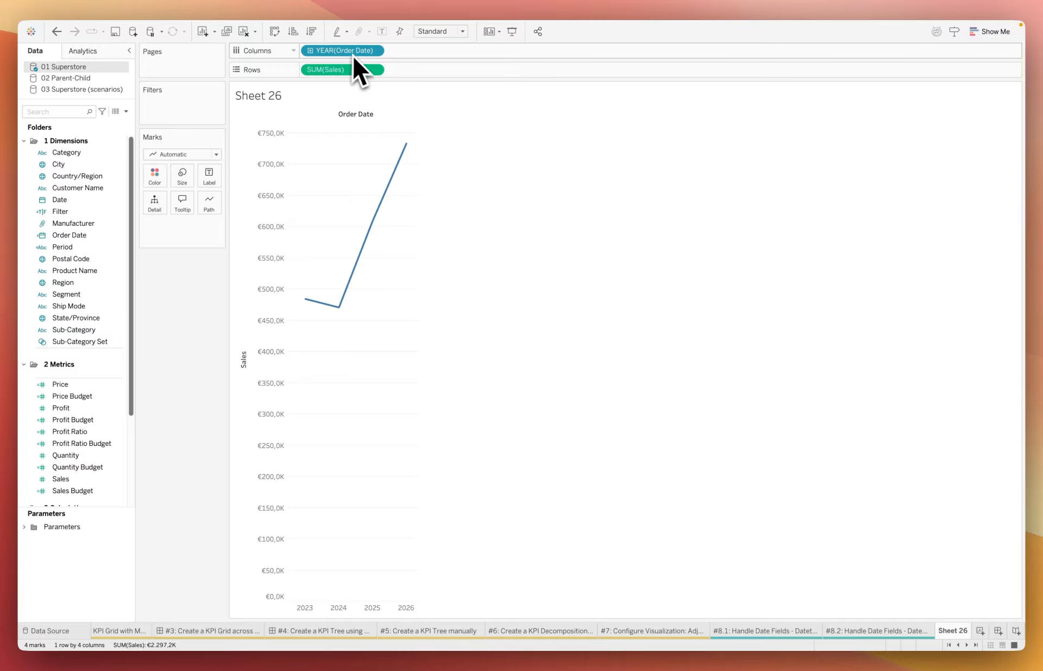
Step: Show Order Date as continuous months (May 2015 format) and change the mark type to Bar
left_click(376, 52)
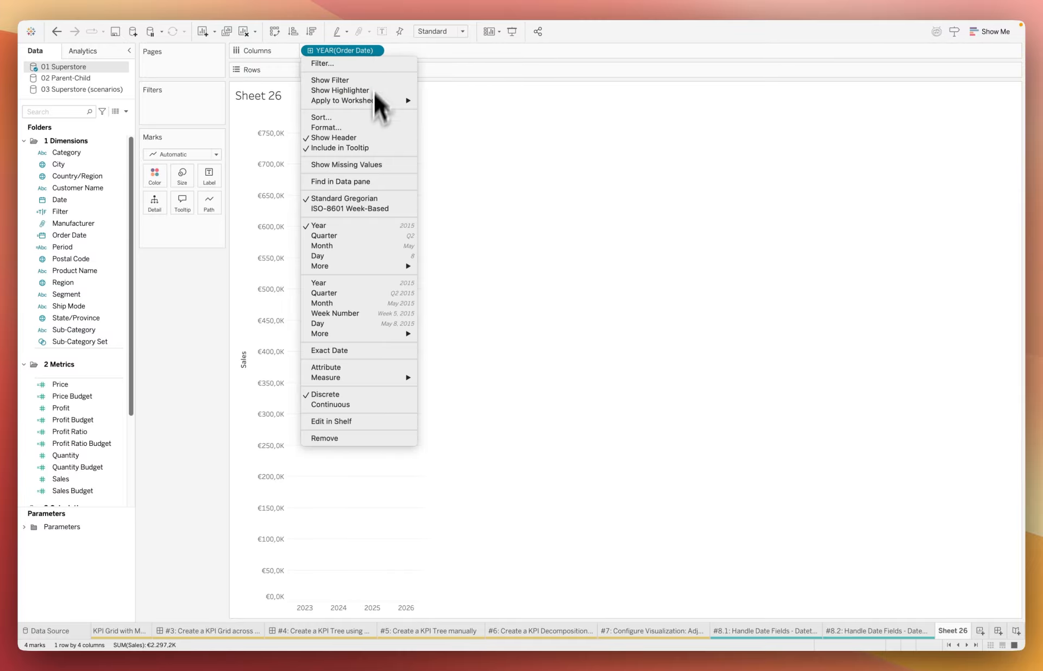
left_click(333, 302)
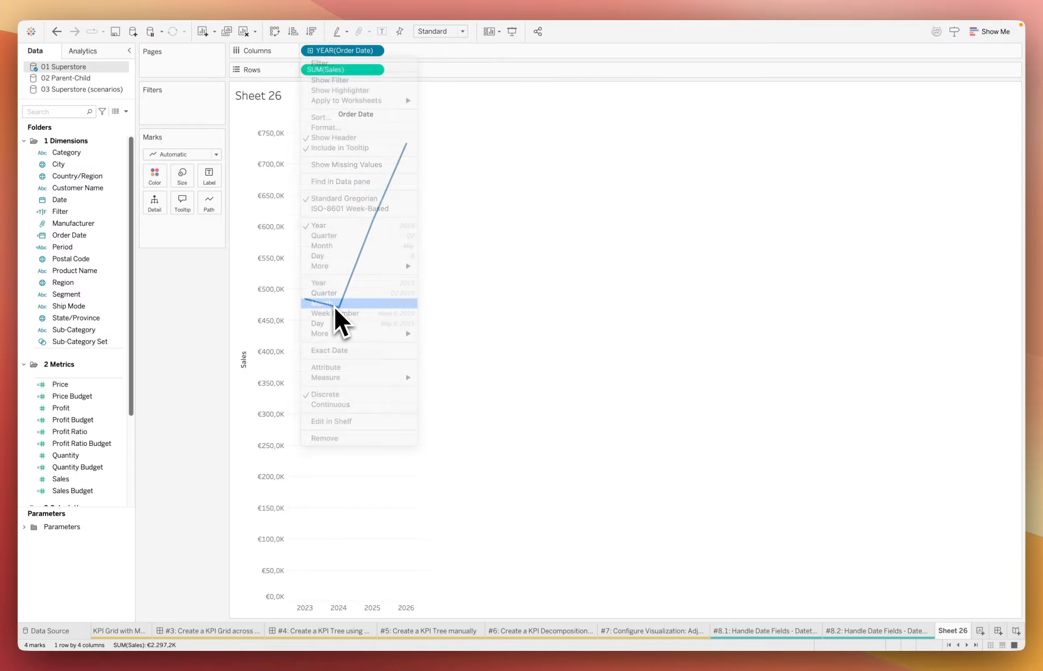
left_click(213, 155)
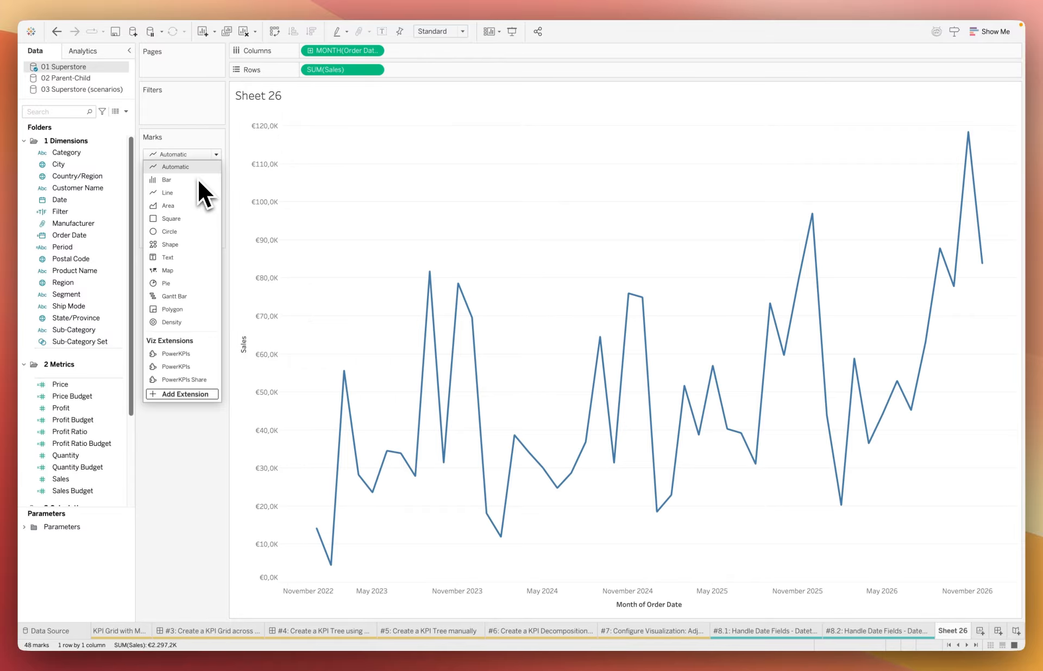
left_click(198, 180)
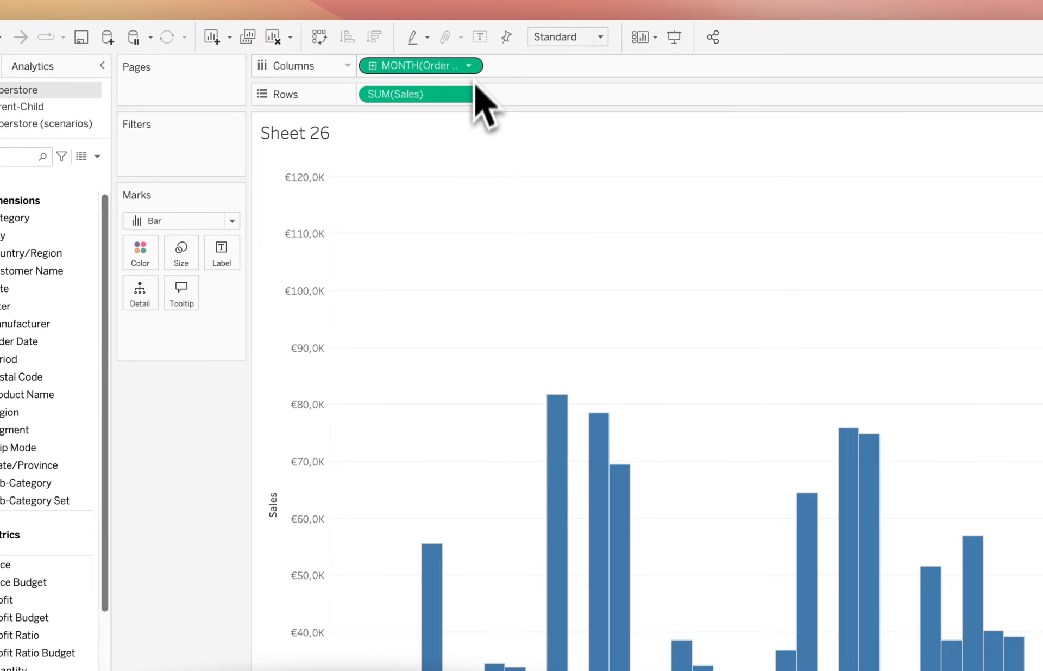
Step: Change Order Date on columns to the discrete Month datepart and colour the bars by year of Order Date
left_click(374, 50)
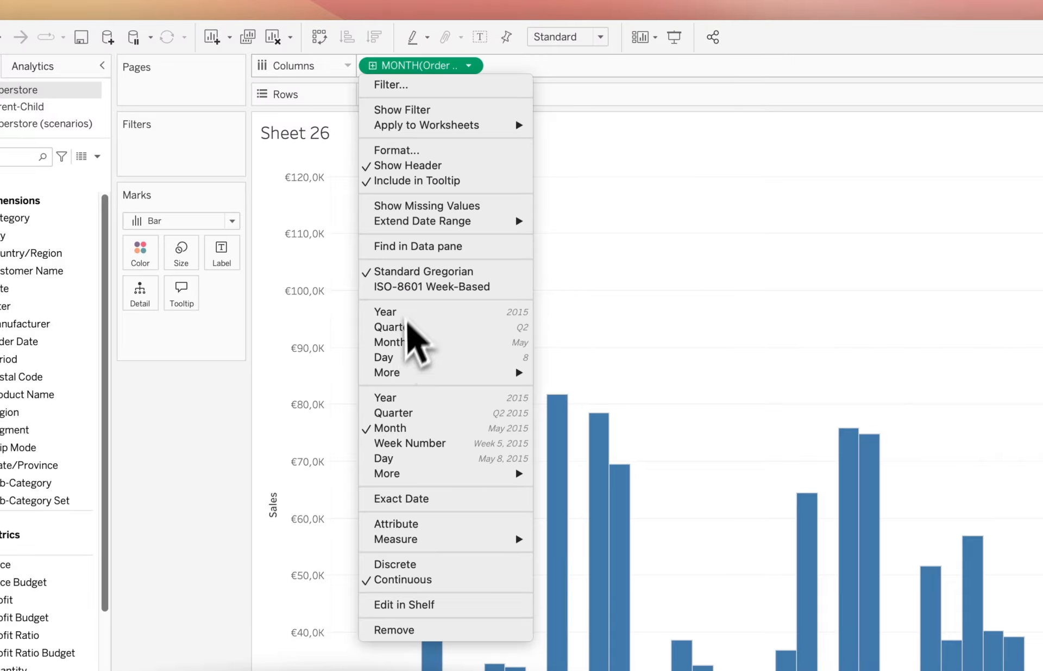
left_click(399, 341)
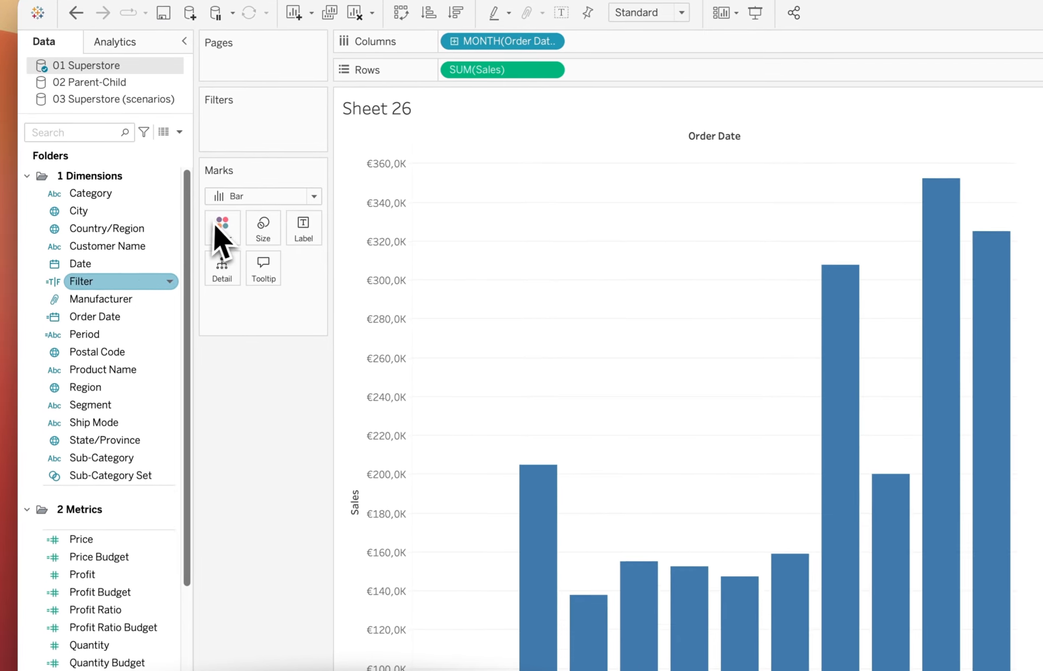
left_click_drag(82, 275, 183, 207)
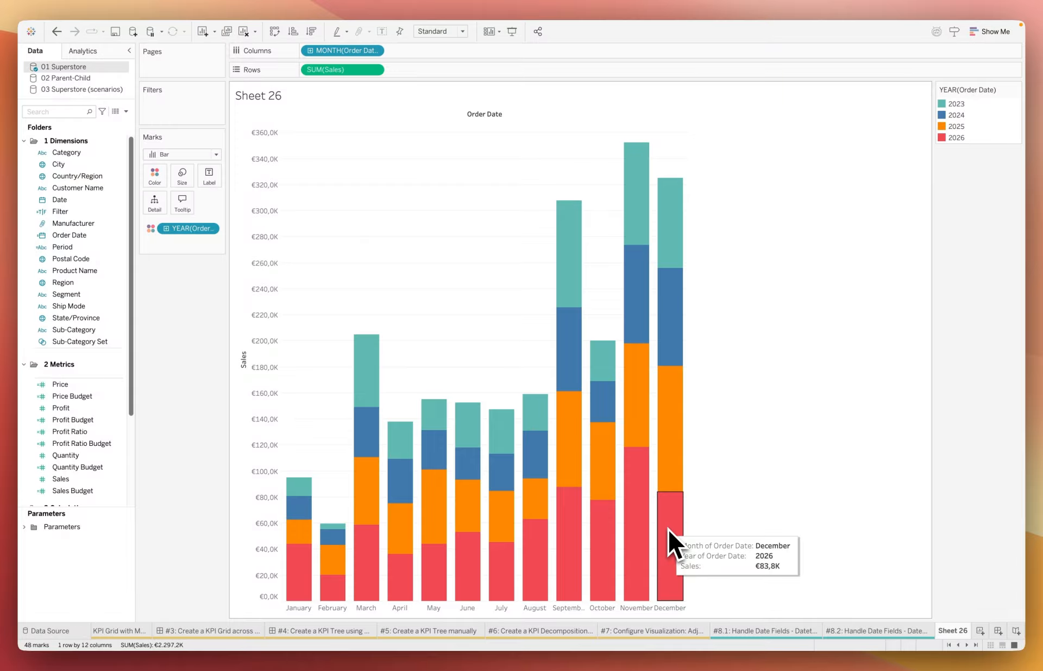
Step: Examine the CY, LY and other conditions in the Period calculated field's formula, leaving the formula as it is
key("p")
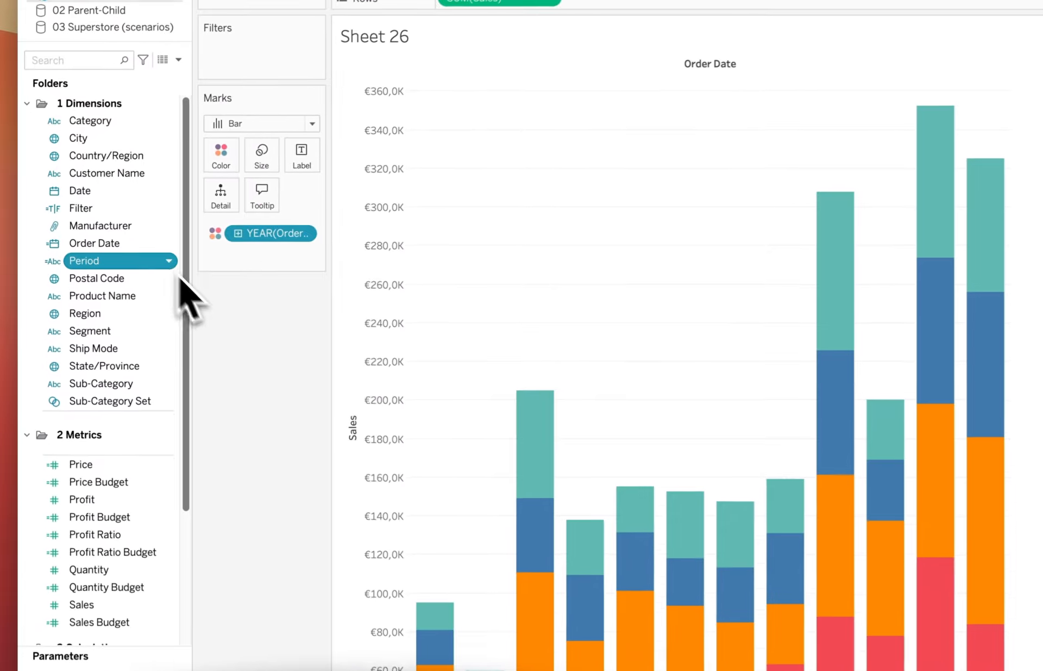
right_click(120, 248)
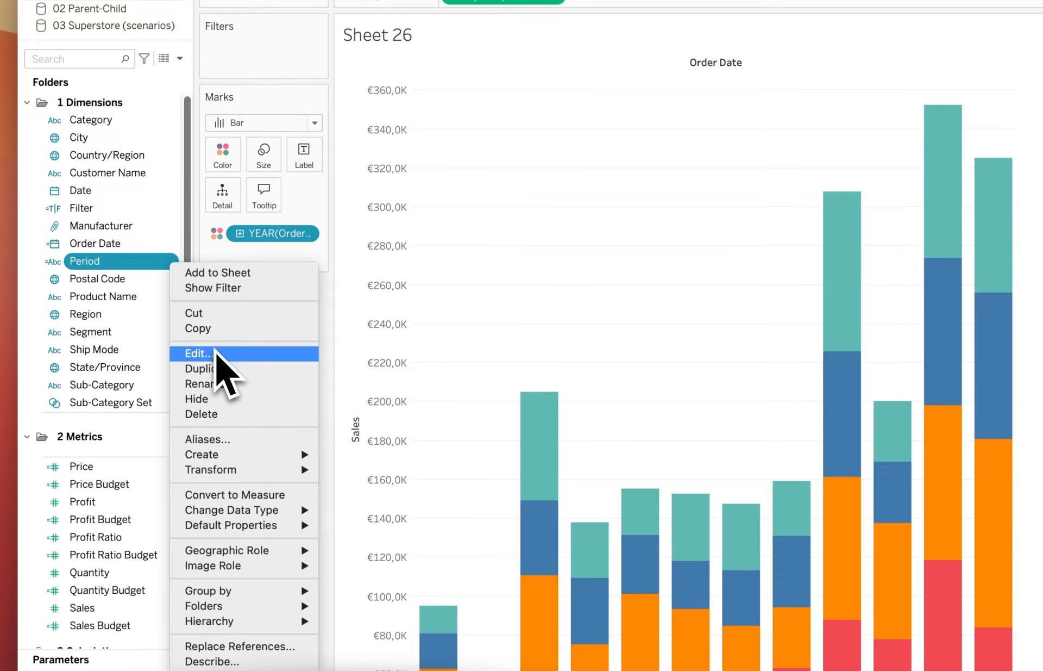
left_click(201, 353)
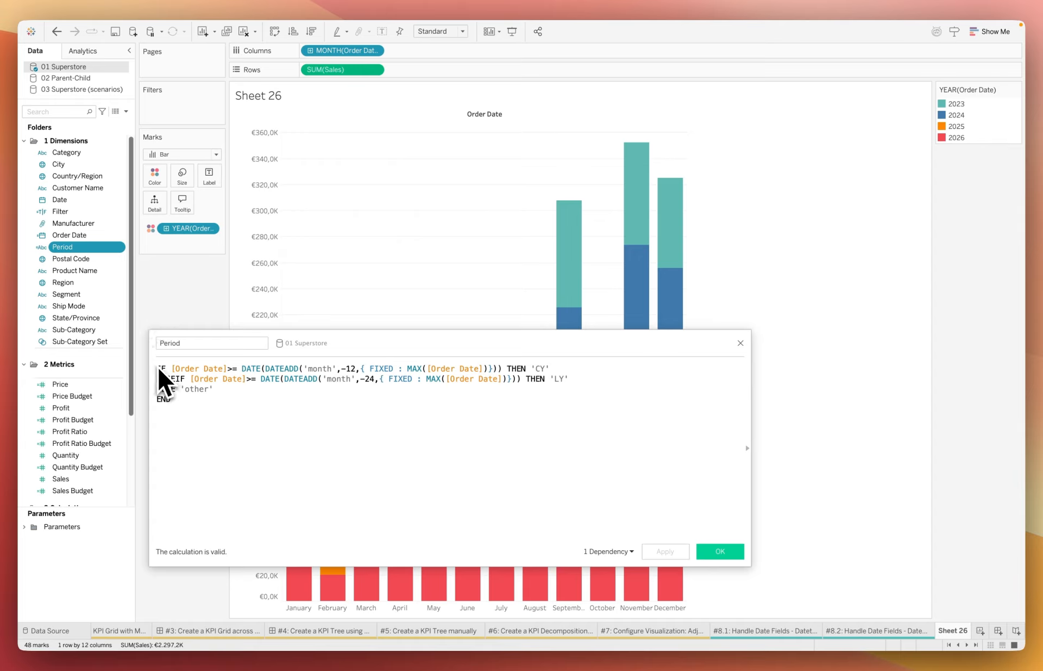
triple_click(538, 369)
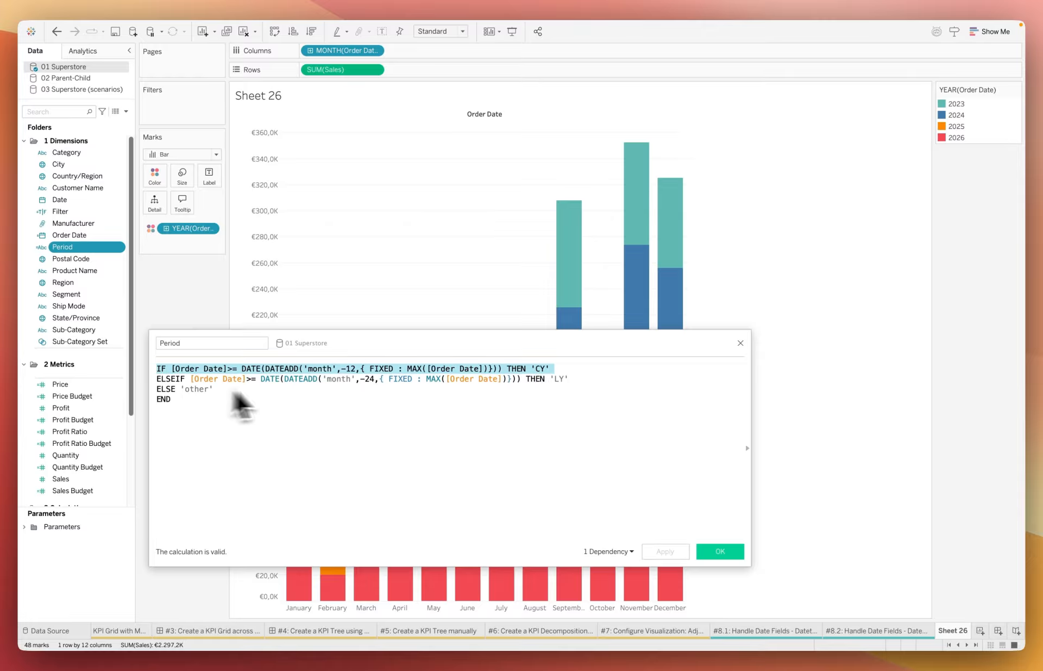
triple_click(569, 379)
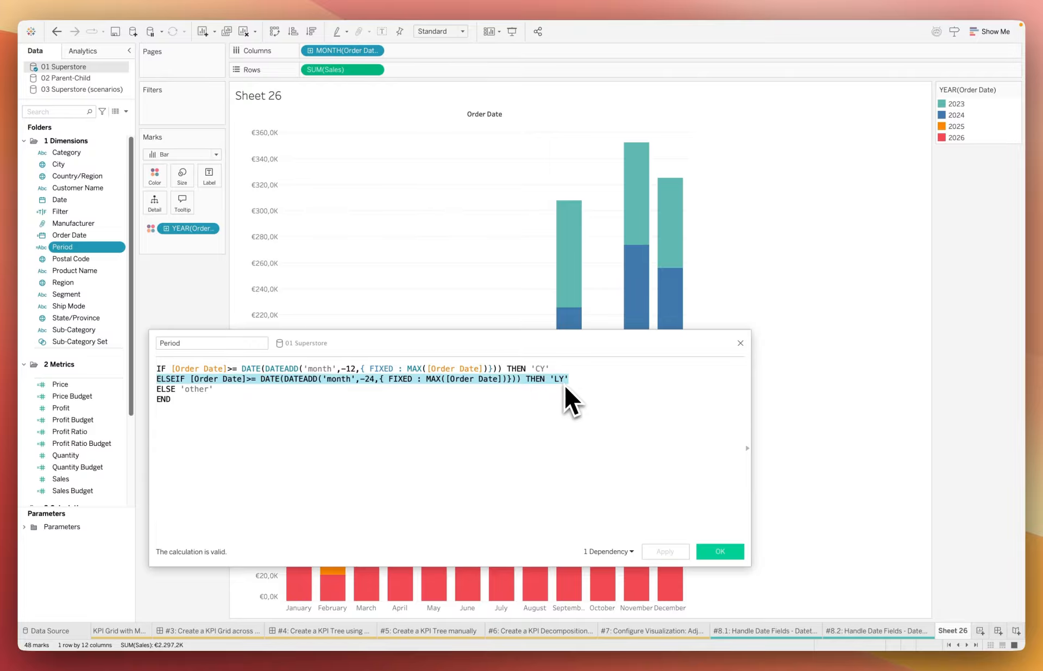
triple_click(166, 389)
left_click(570, 484)
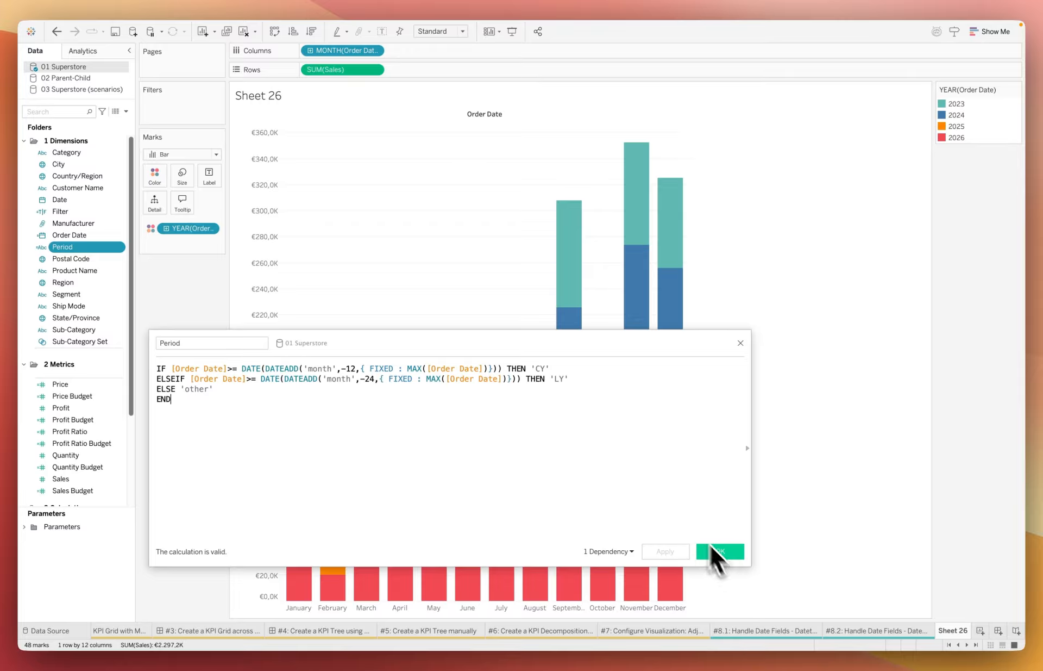
left_click(716, 552)
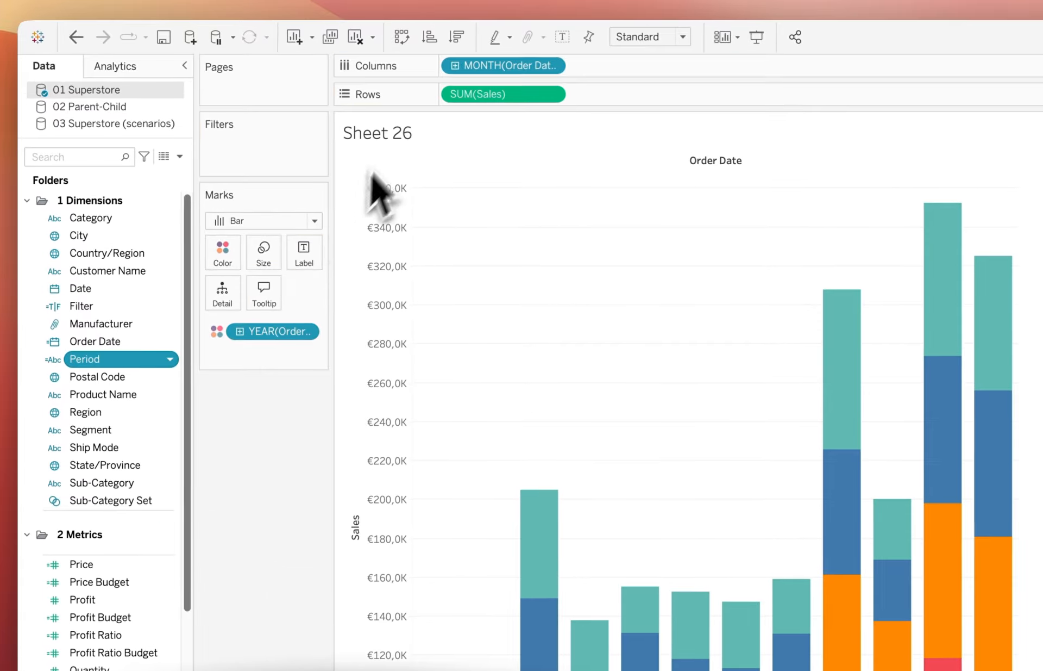
Step: Add Period to columns before the Order Date month and exclude its "other" group from the chart
left_click_drag(84, 359, 430, 76)
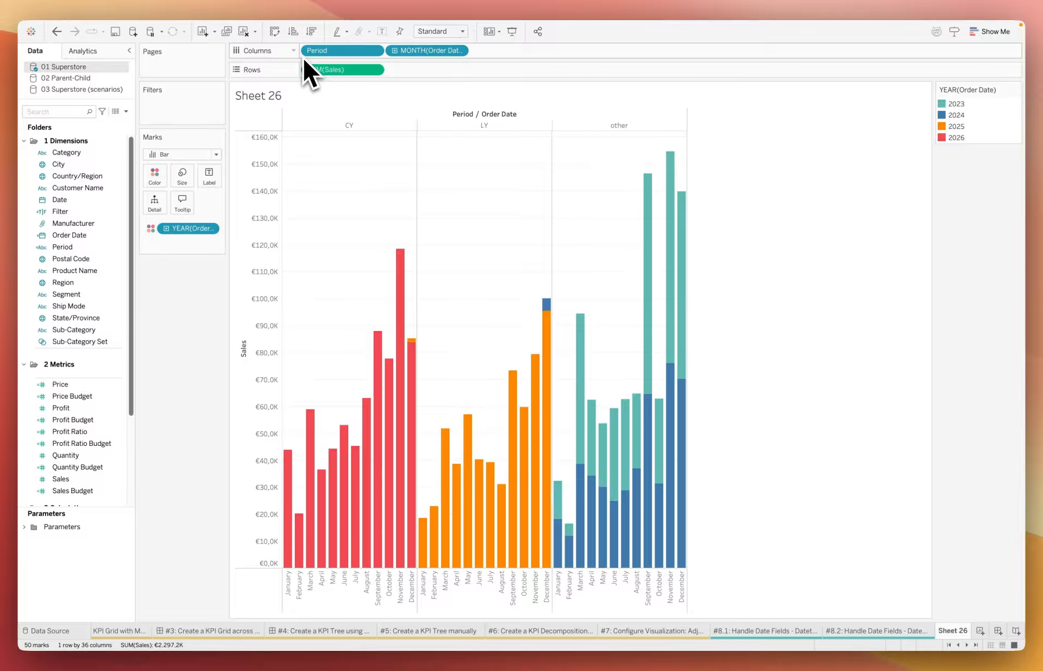
left_click(347, 124)
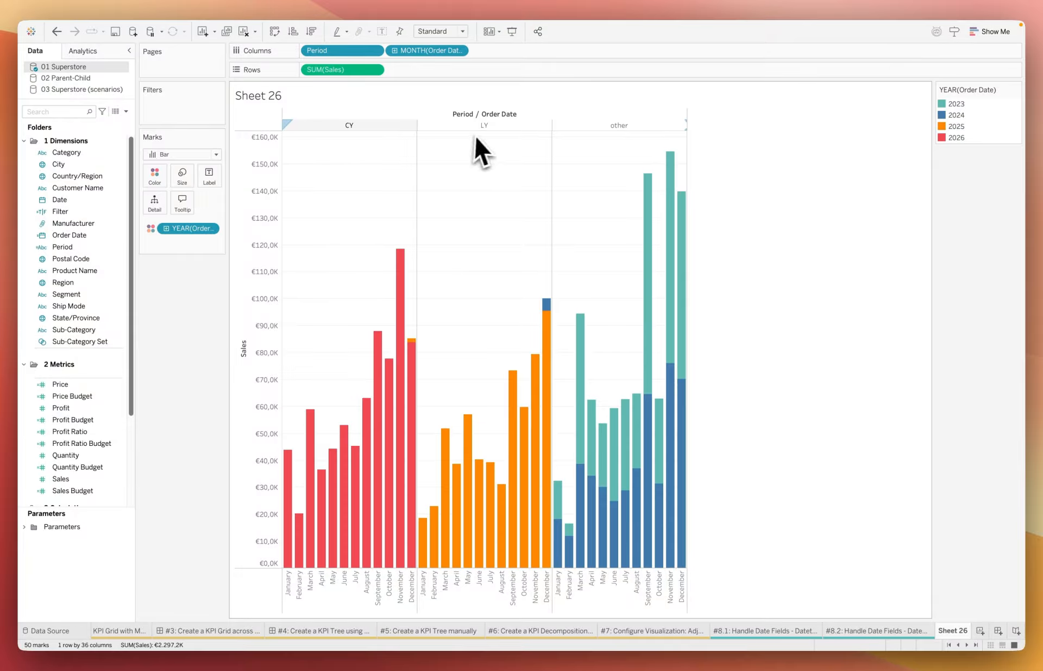
left_click(612, 129)
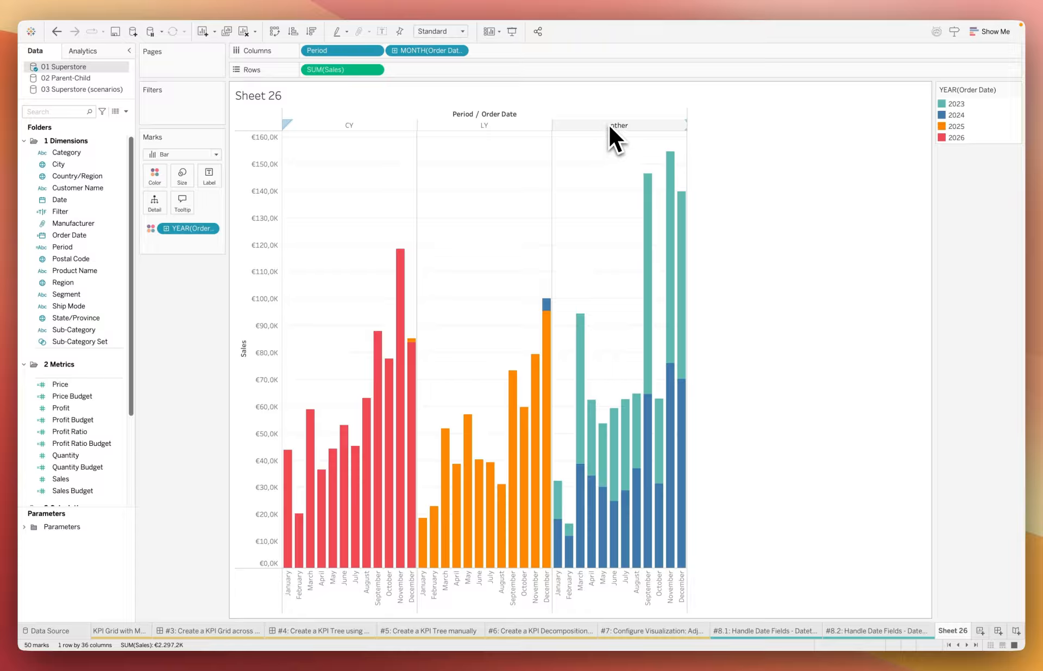
right_click(610, 124)
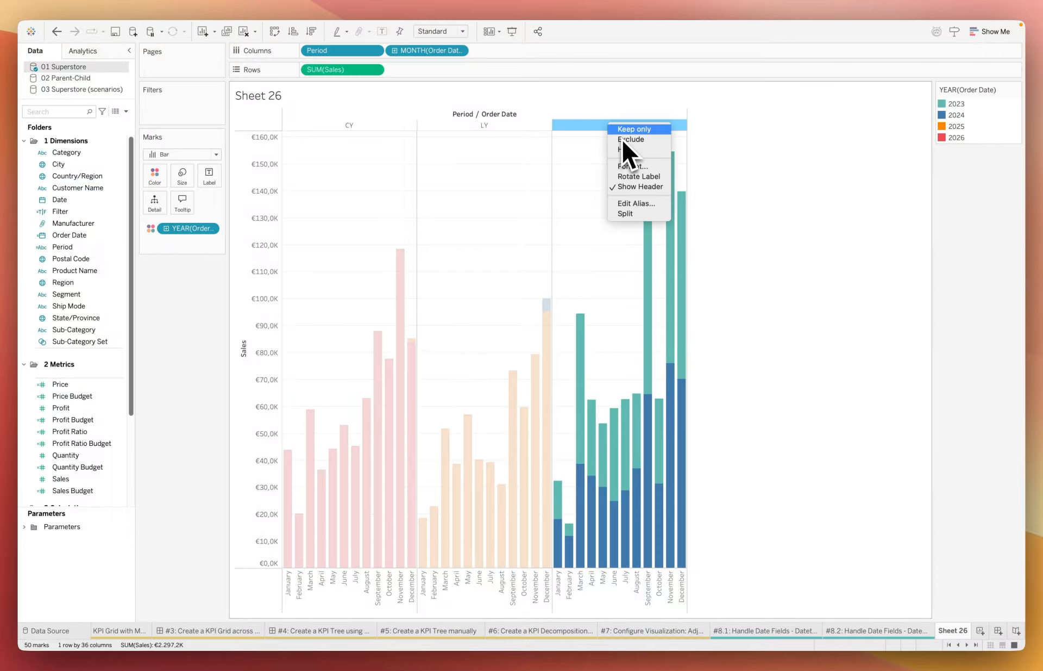
left_click(622, 140)
Step: Filter the sheet by mid year context filter, keeping only True, and add that filter to context
mouse_move(338, 435)
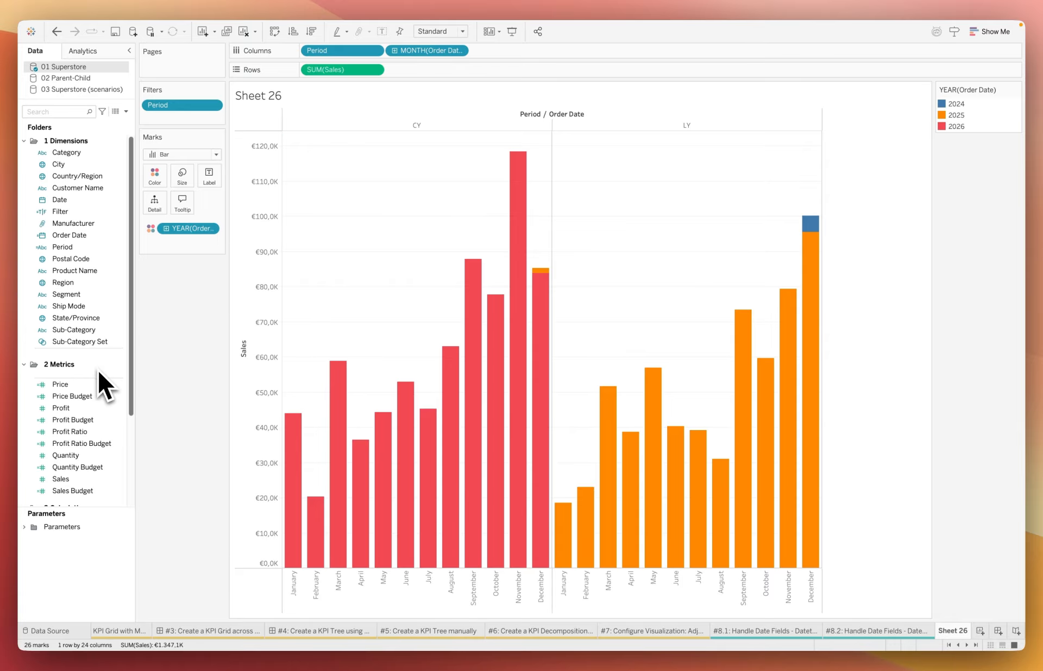
scroll(97, 368, "down", 5)
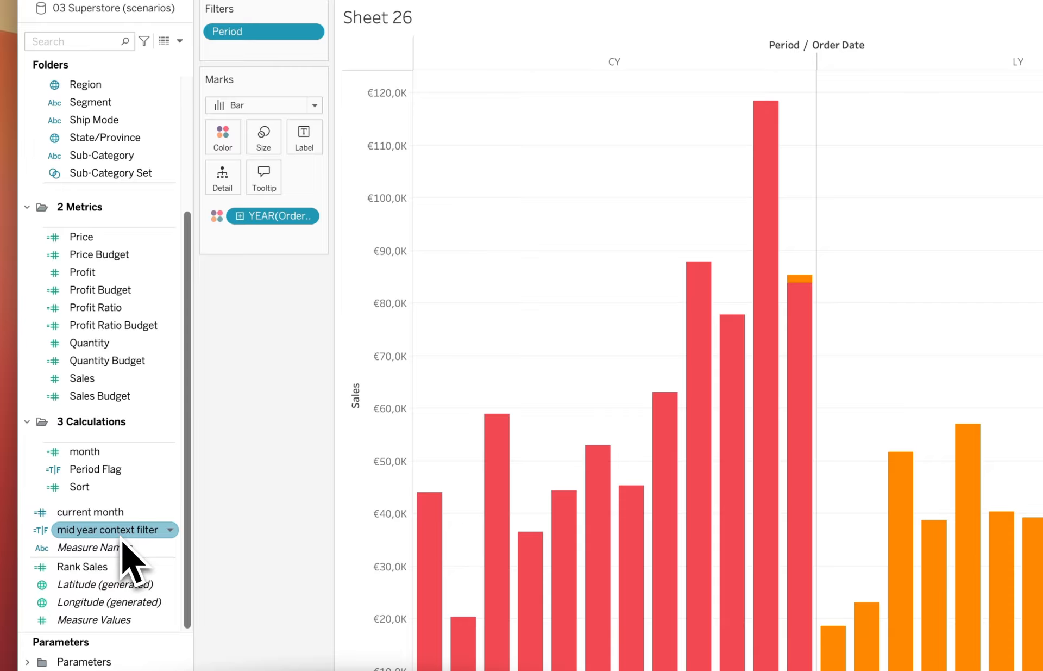
left_click_drag(122, 541, 271, 62)
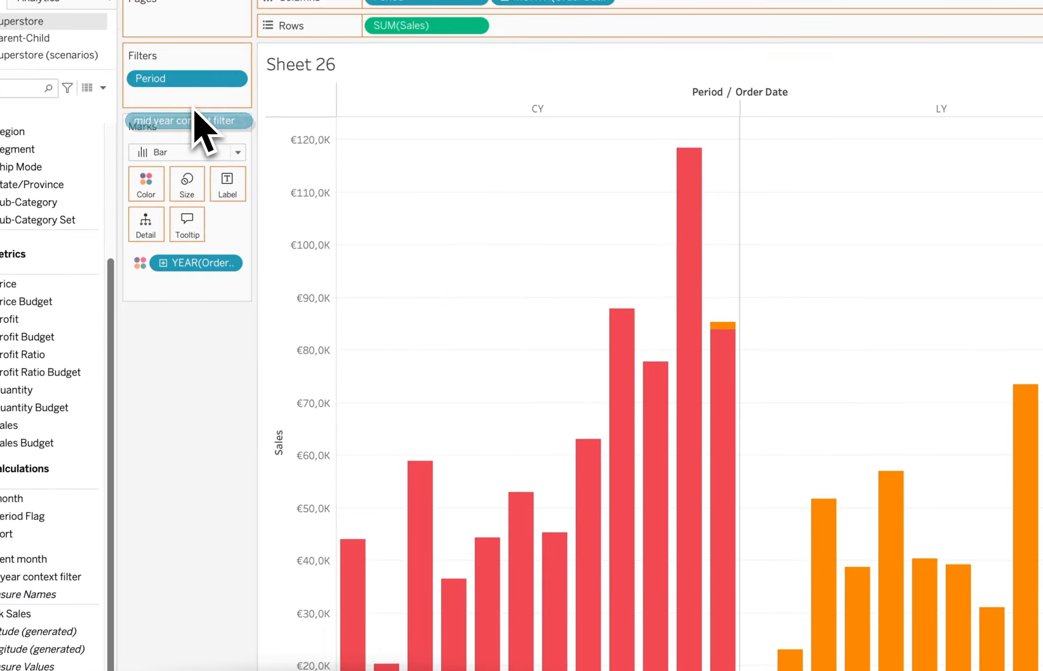
left_click_drag(195, 122, 199, 109)
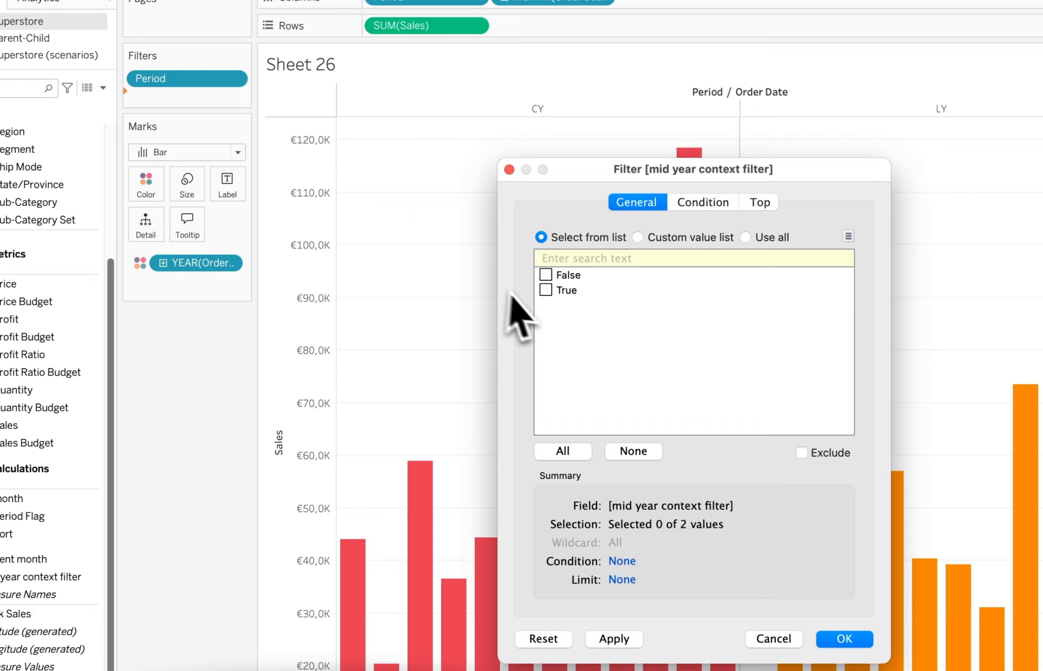
left_click(545, 290)
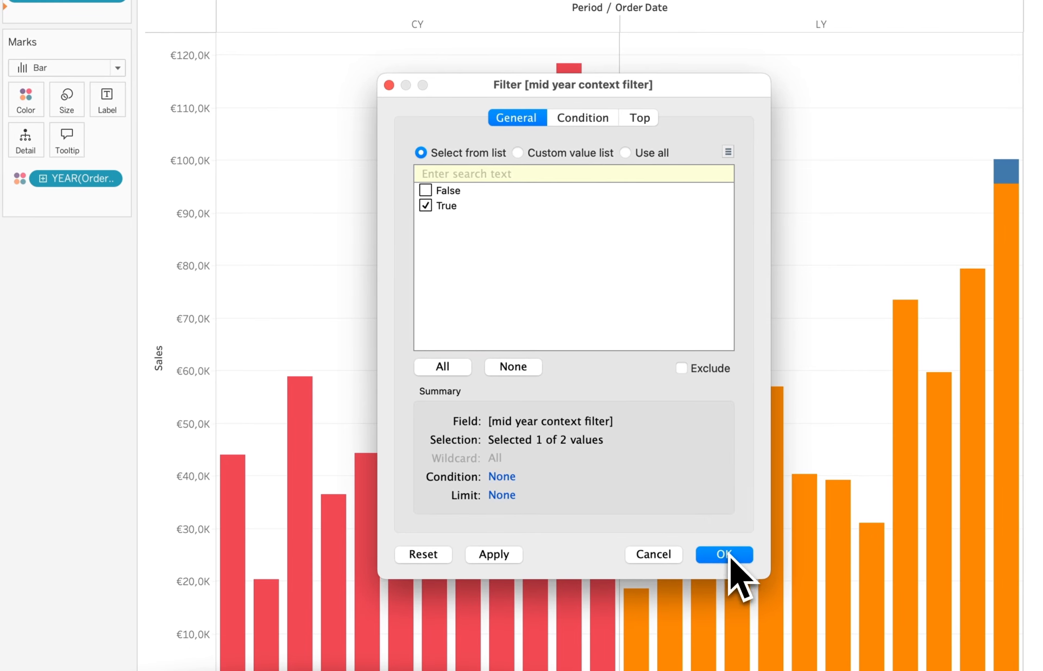
left_click(725, 554)
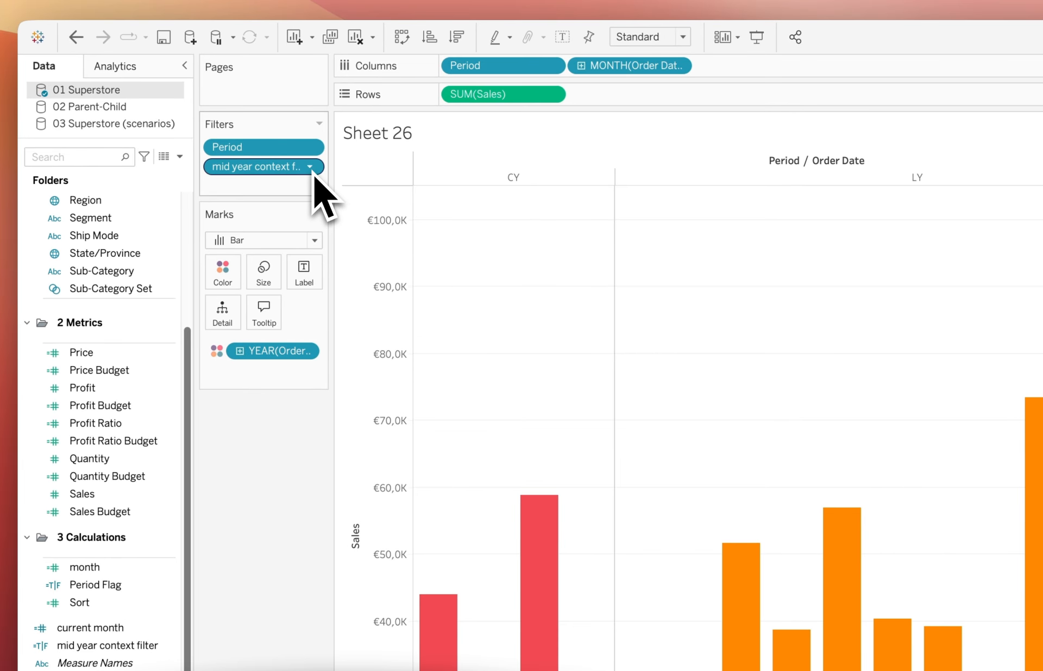
left_click(312, 170)
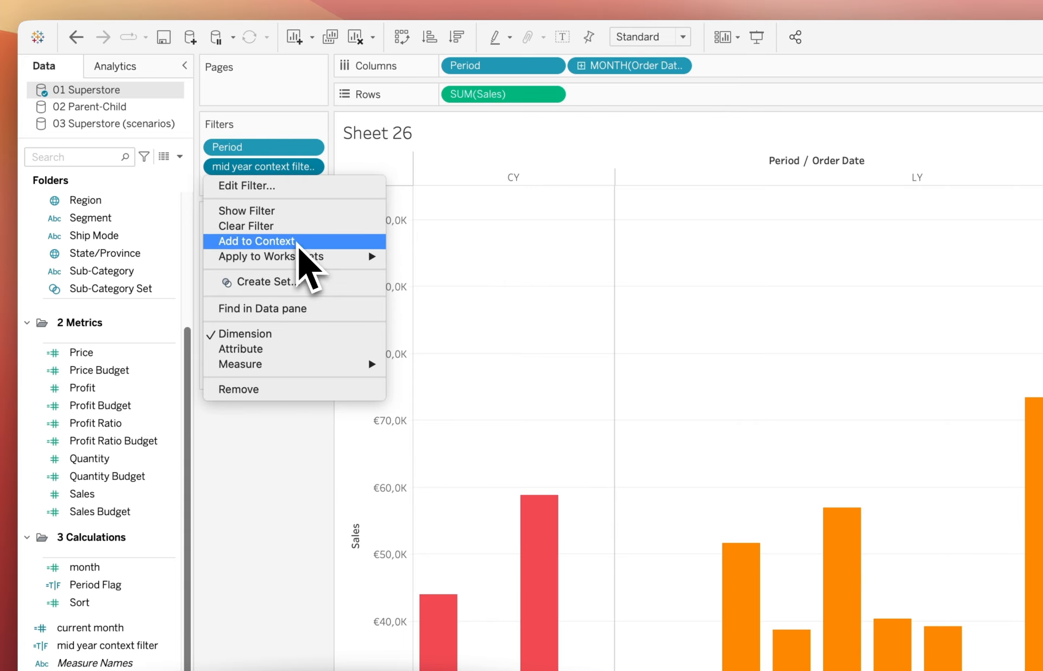
left_click(298, 242)
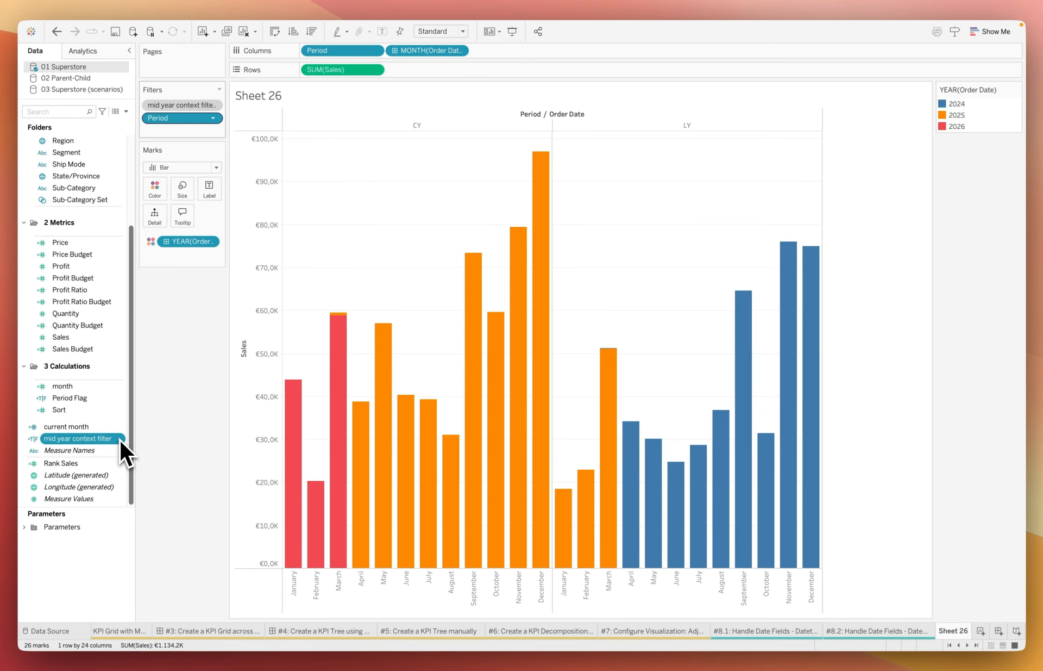
Step: Review the cut-off date in the mid year context filter calculation and close it without changes
left_click(119, 438)
left_click(144, 248)
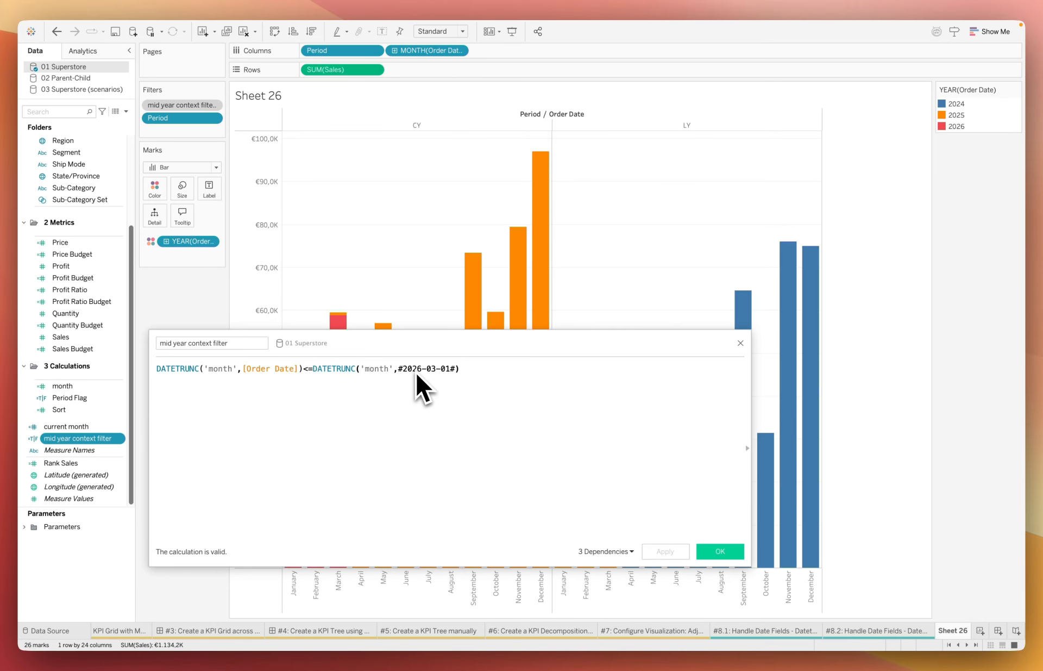
left_click(709, 554)
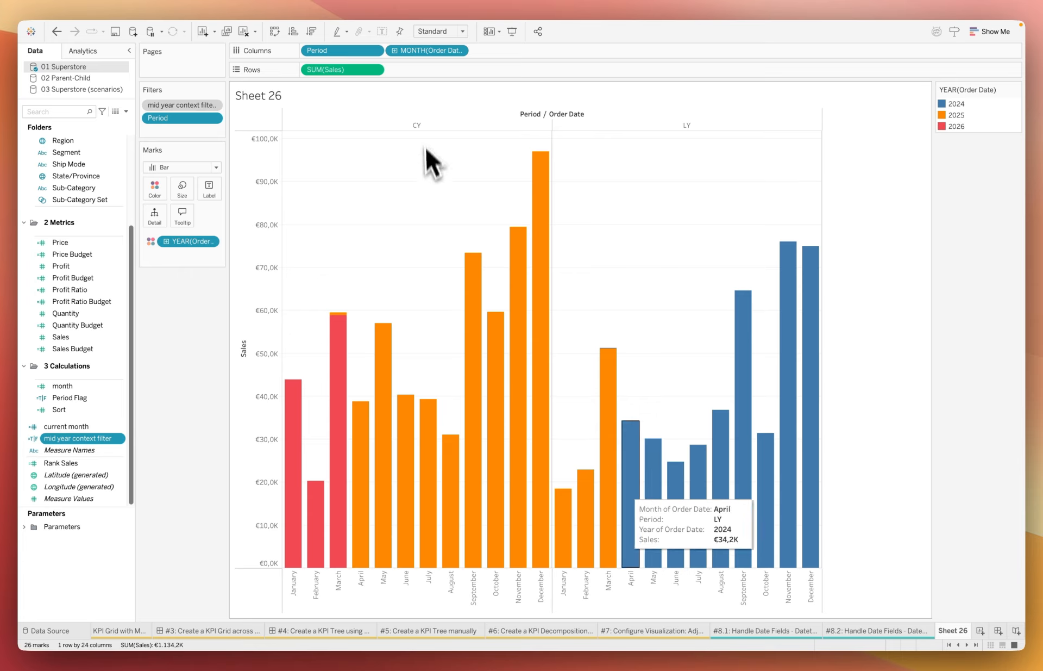
Step: Keep only the CY period in the chart
left_click(425, 126)
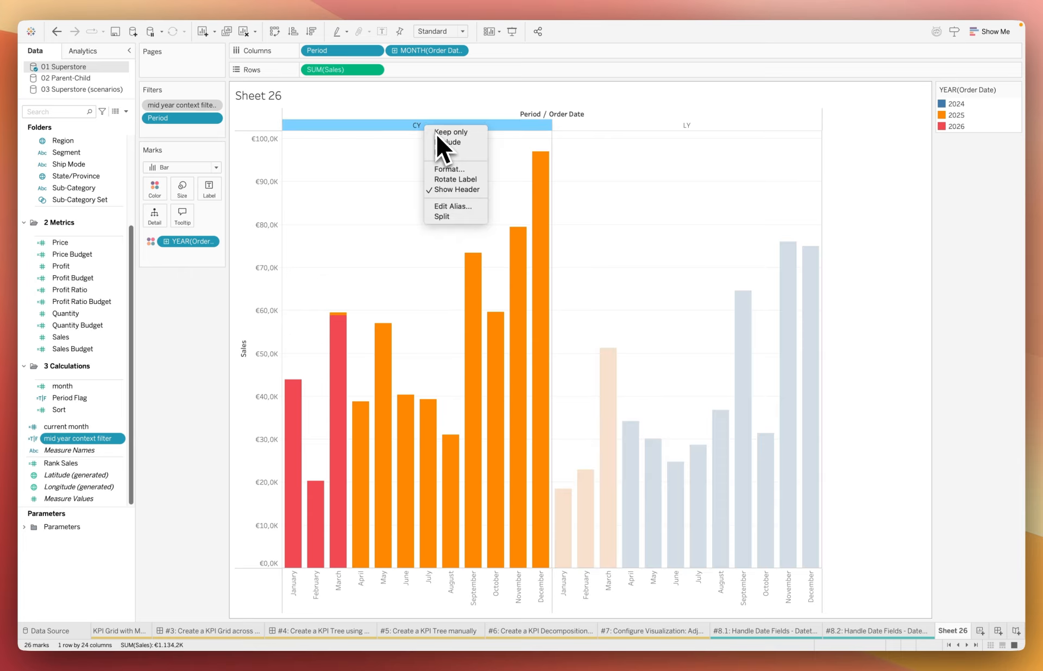
left_click(436, 132)
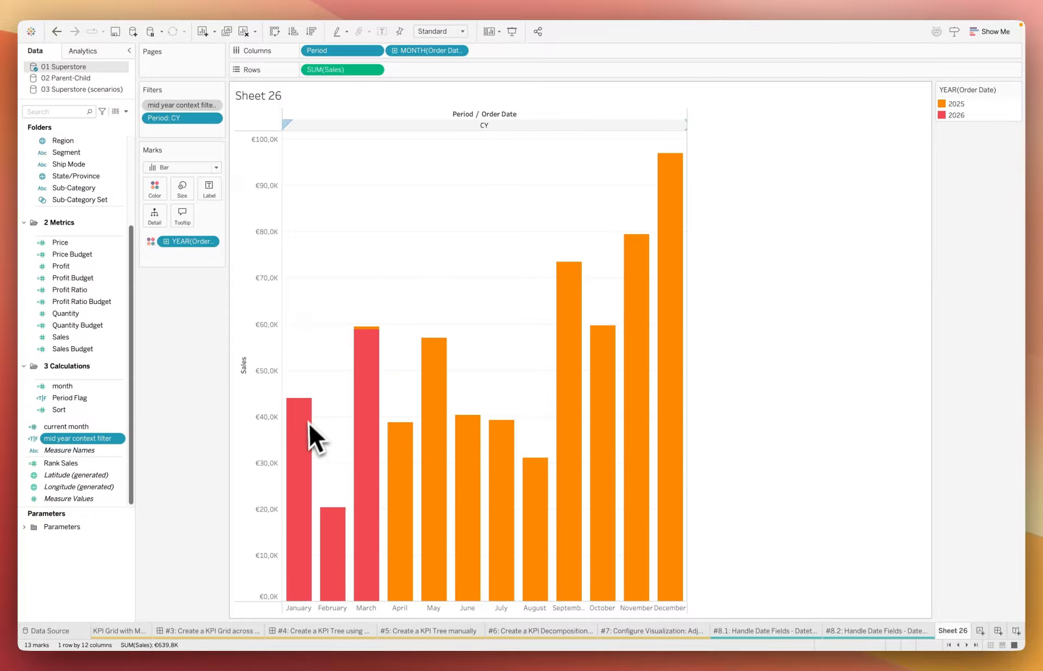
mouse_move(303, 429)
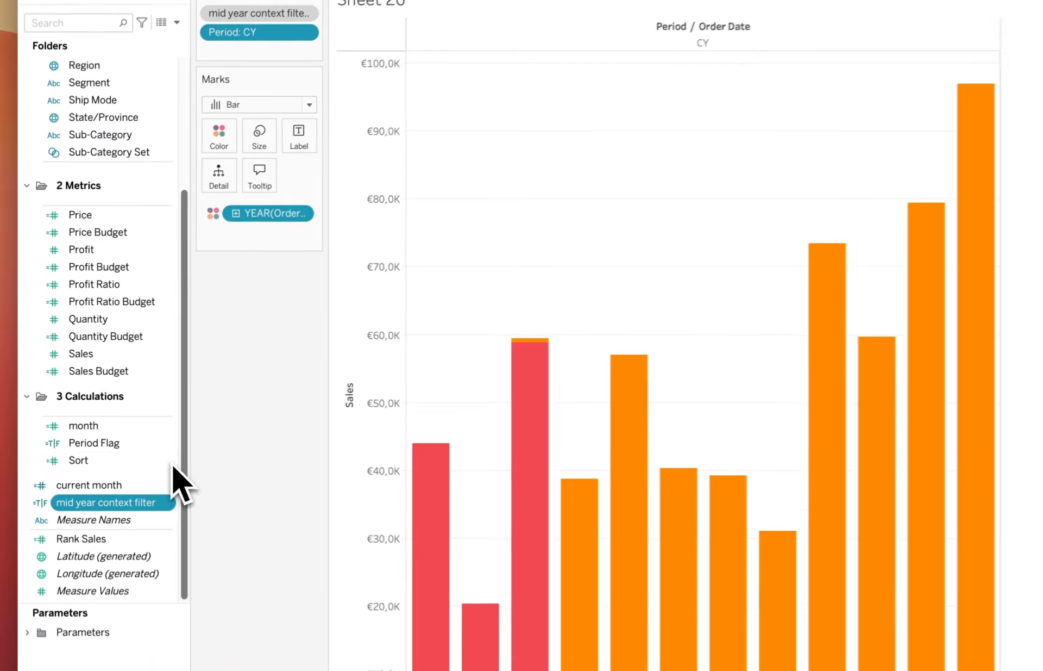
Step: Review the formula of the Sort calculation and close it without changes
left_click(120, 409)
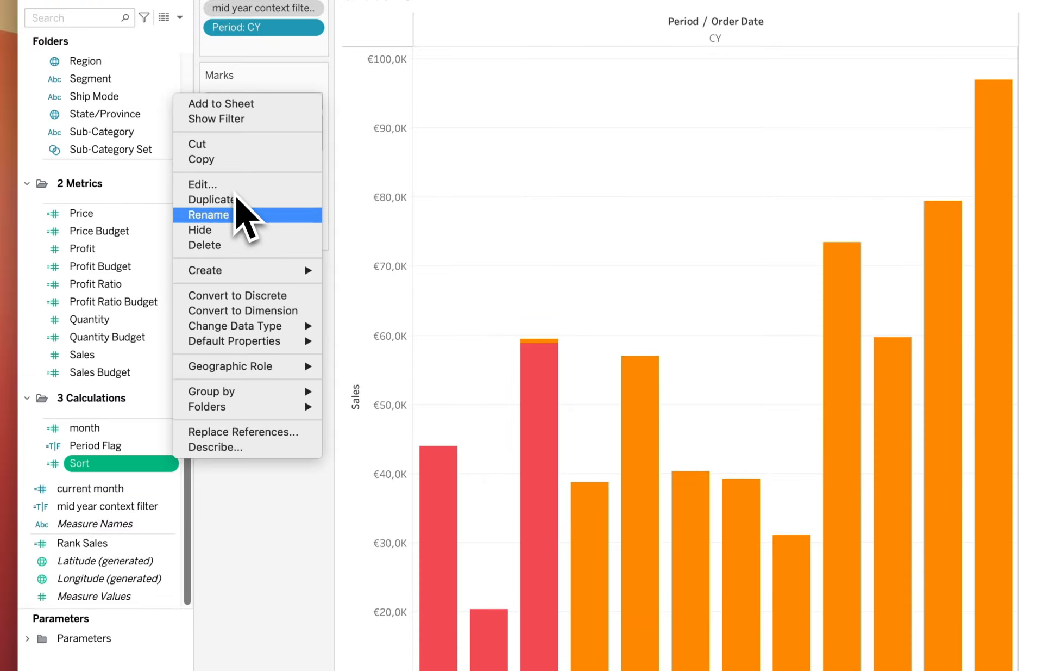
left_click(237, 185)
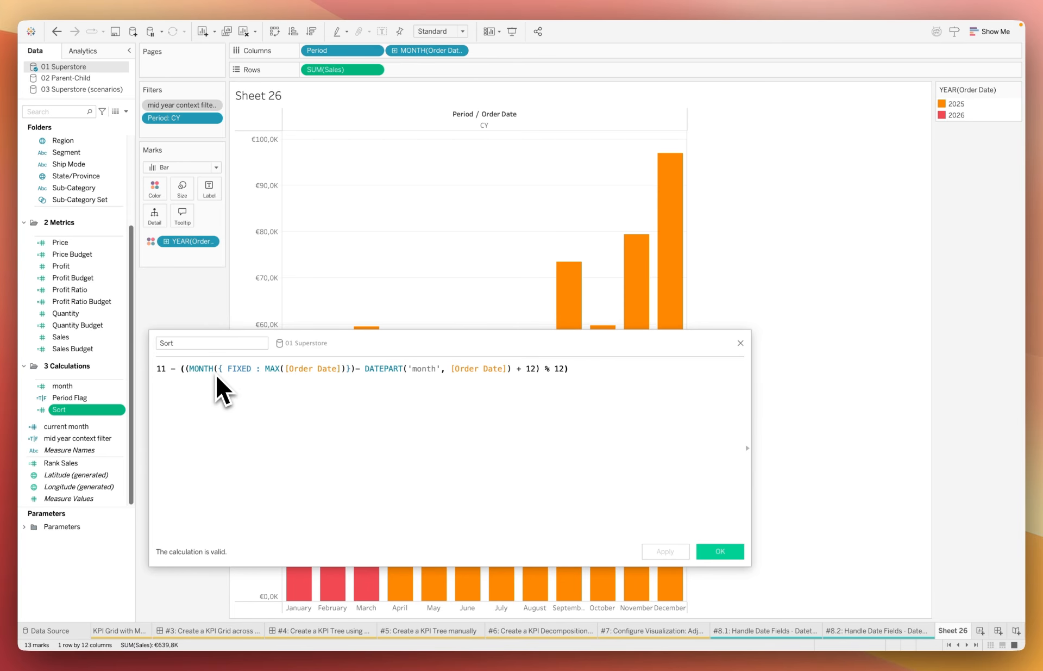
left_click(721, 551)
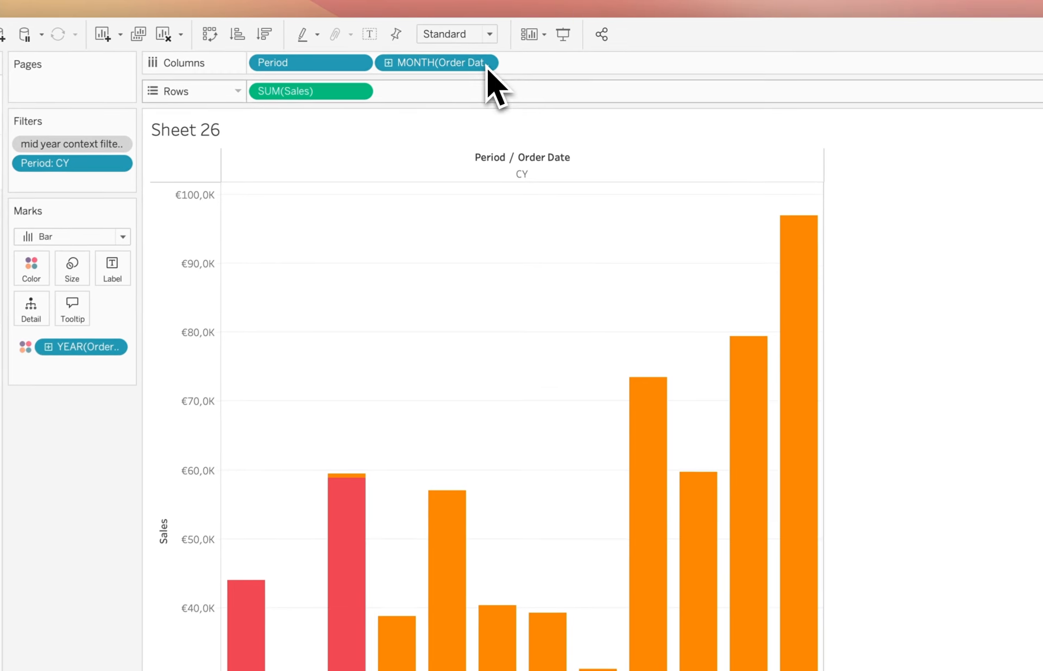
Step: Sort the Order Date month on the columns by the Sort field, ascending, using Average as the aggregation
left_click(489, 63)
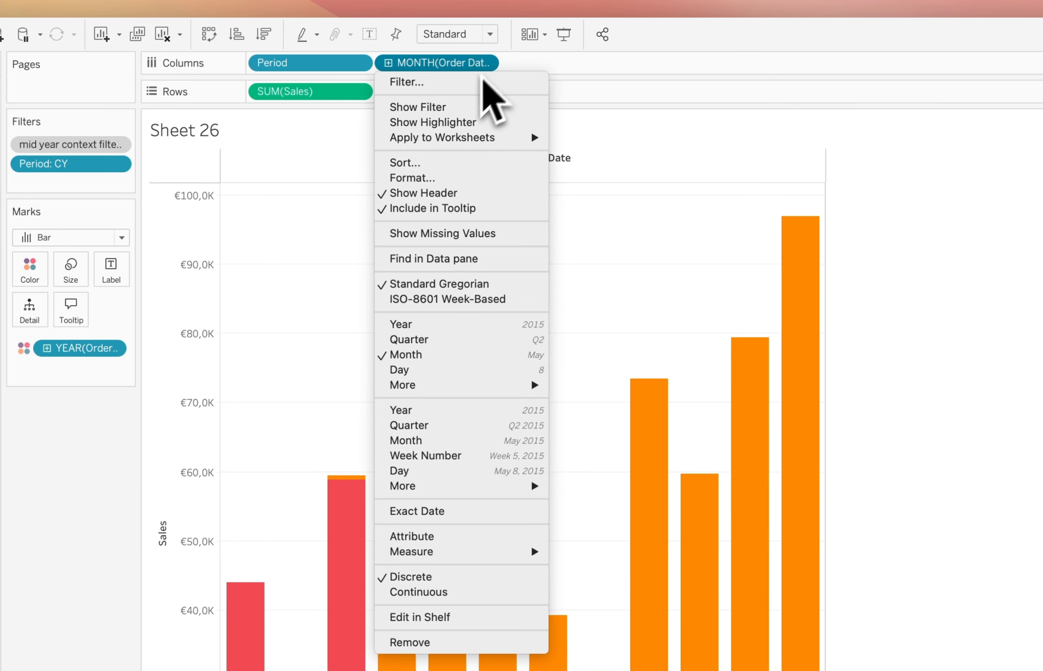
left_click(424, 163)
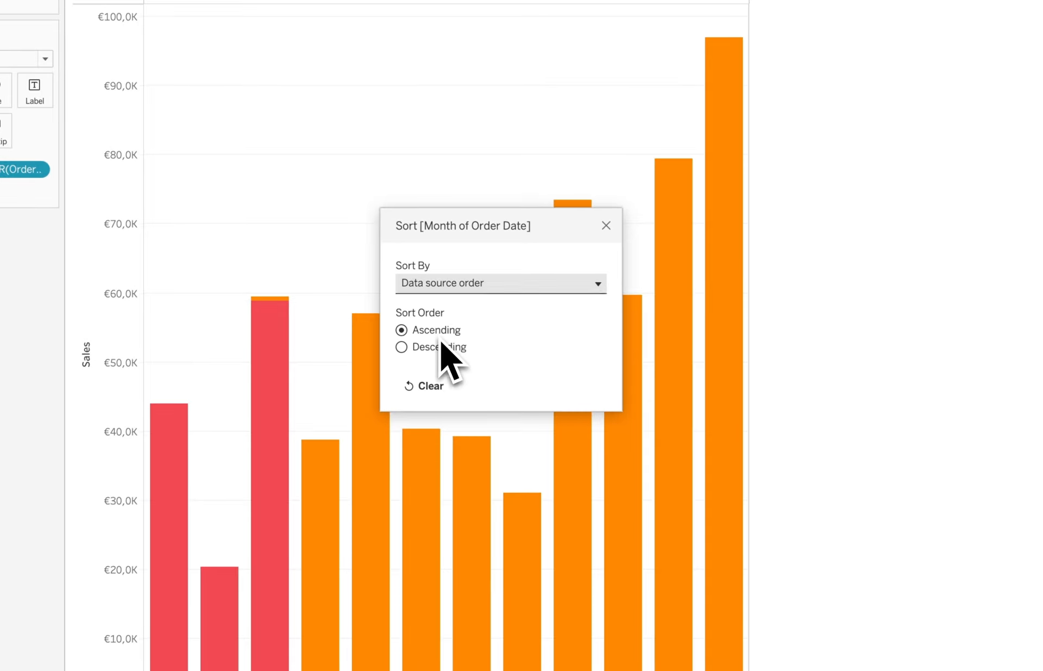
left_click(500, 282)
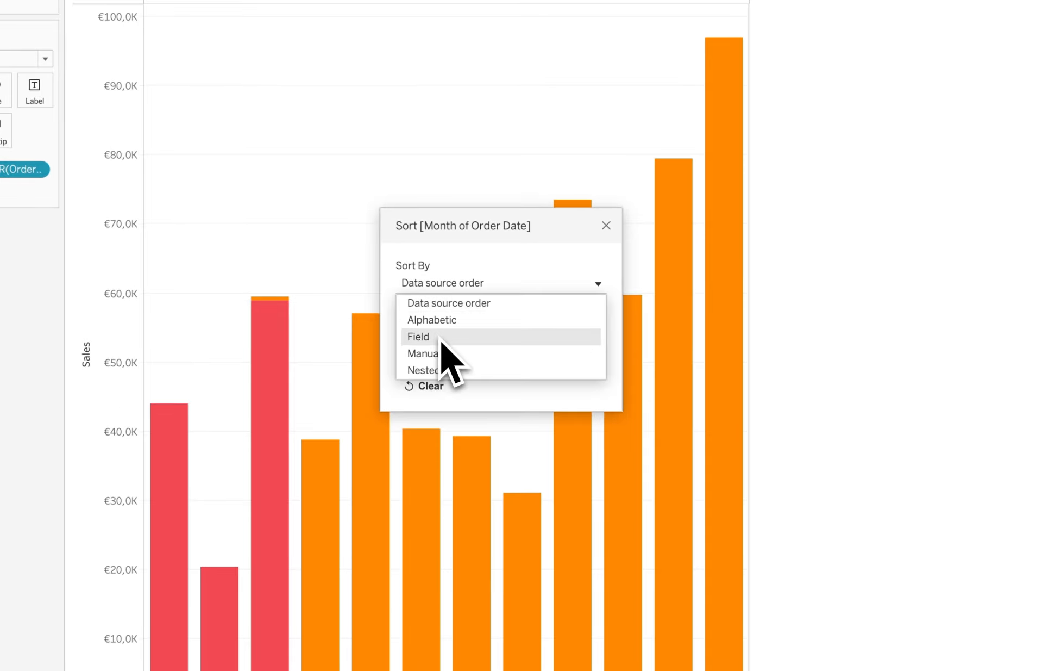
left_click(443, 349)
left_click(449, 401)
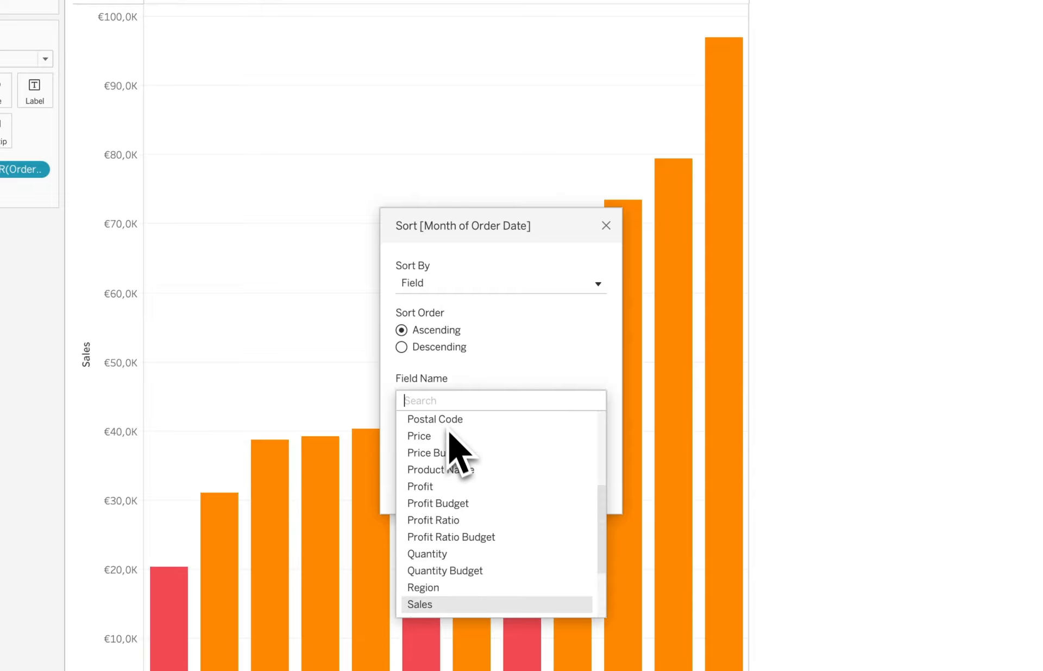
type("sort")
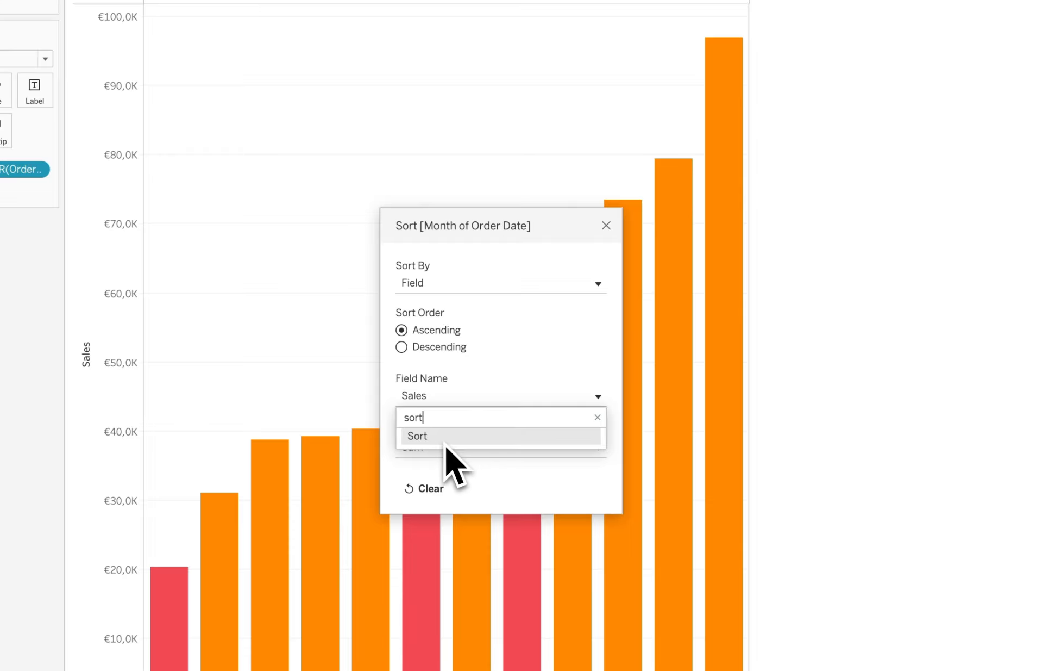
key("Return")
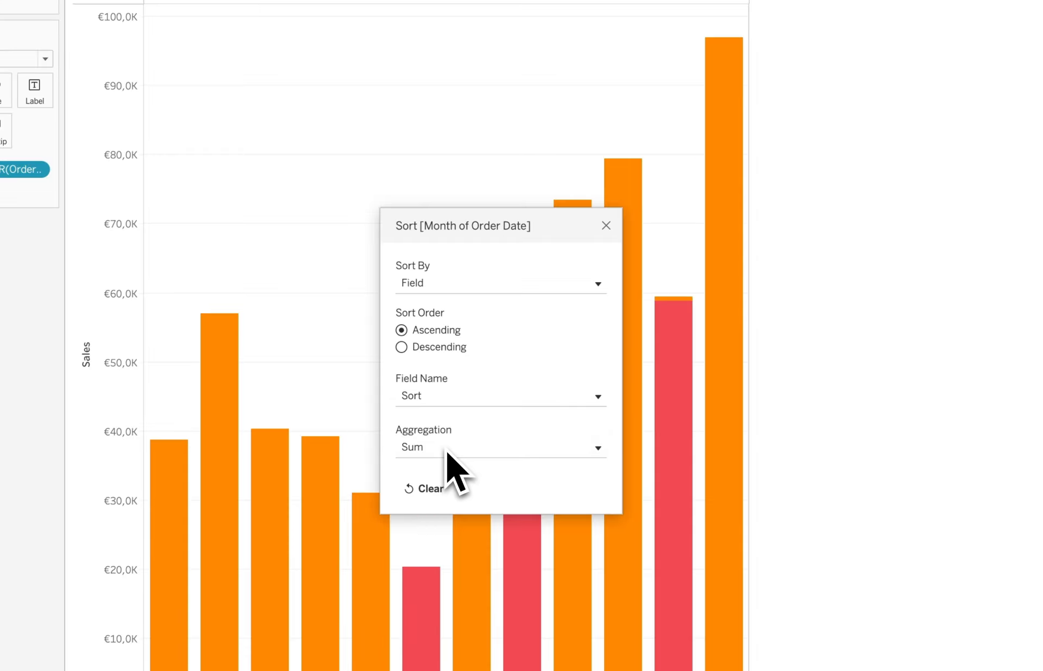
left_click(445, 451)
left_click(437, 484)
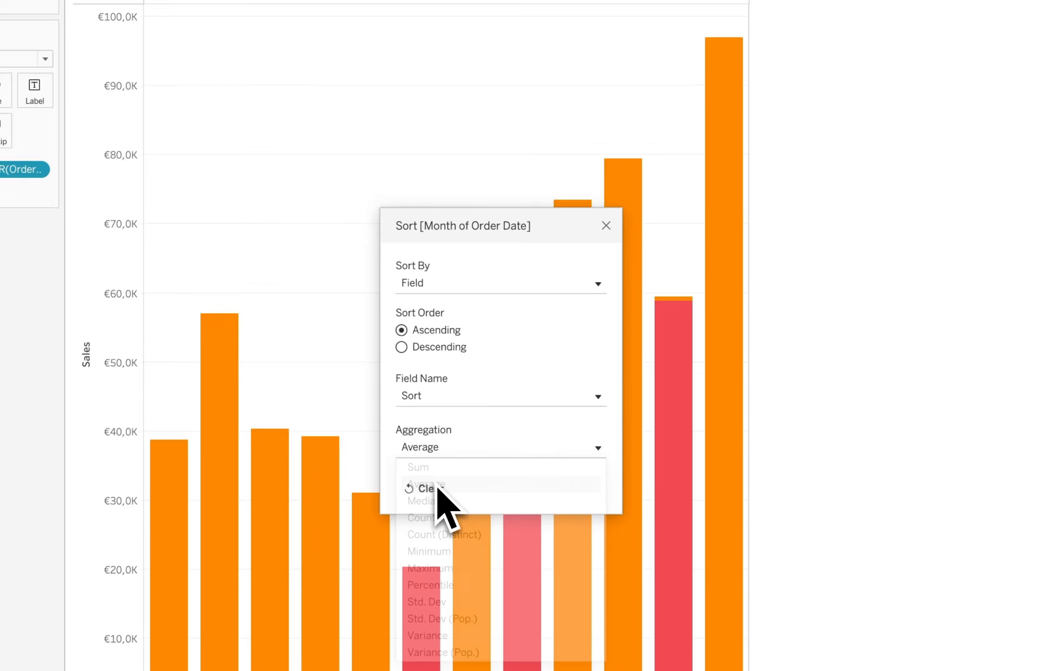
left_click(607, 226)
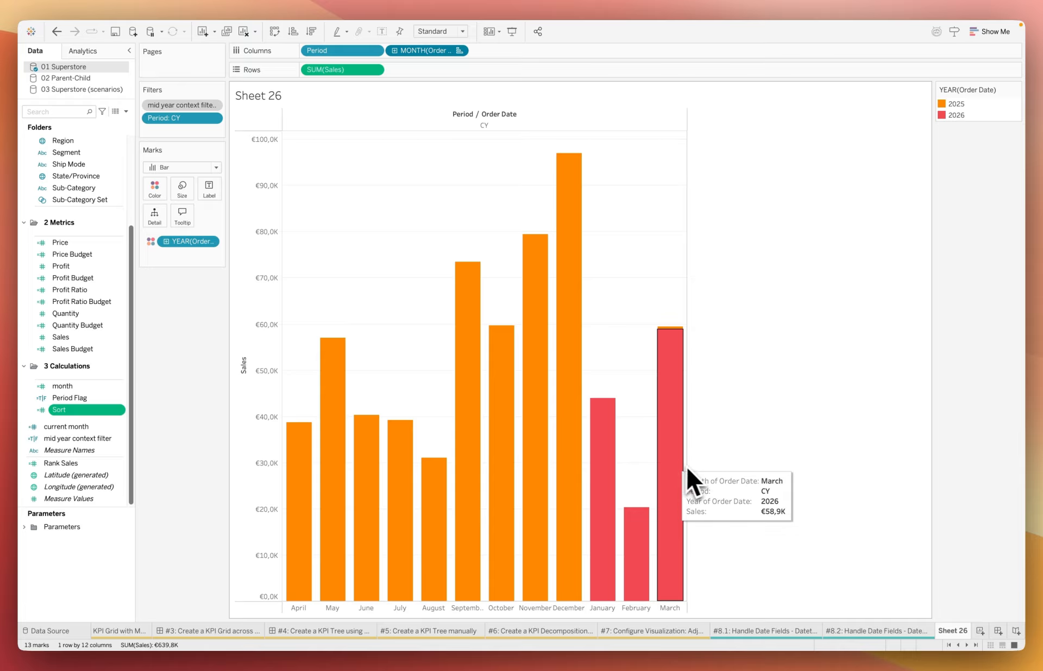
Step: Switch to the #8.2 Handle Date Fields worksheet and change its Order Date to the Month date part
left_click(884, 631)
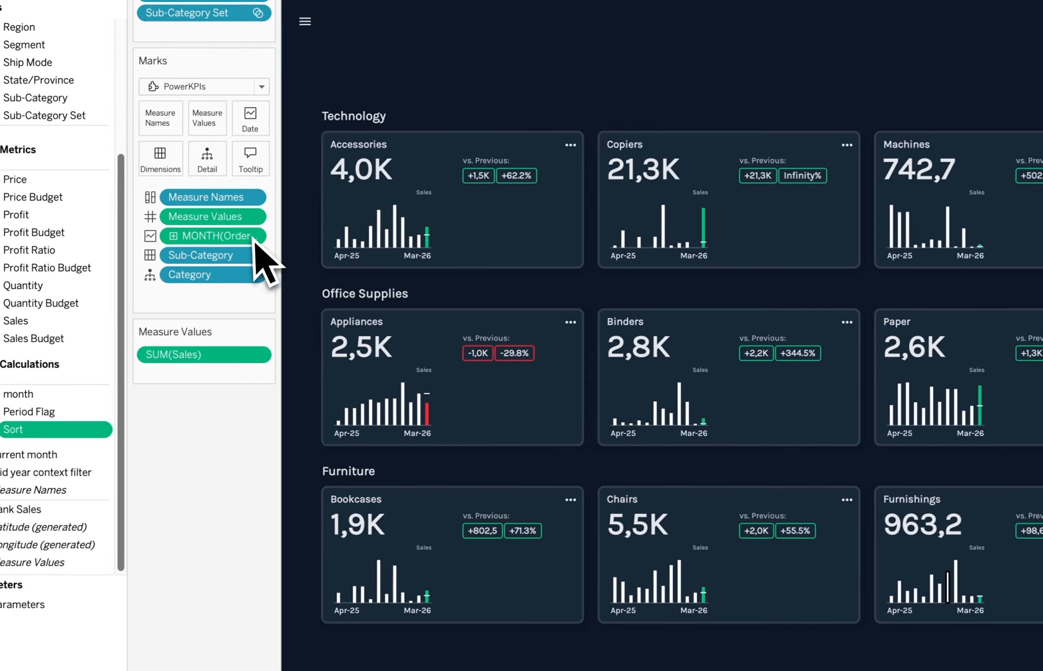
right_click(255, 242)
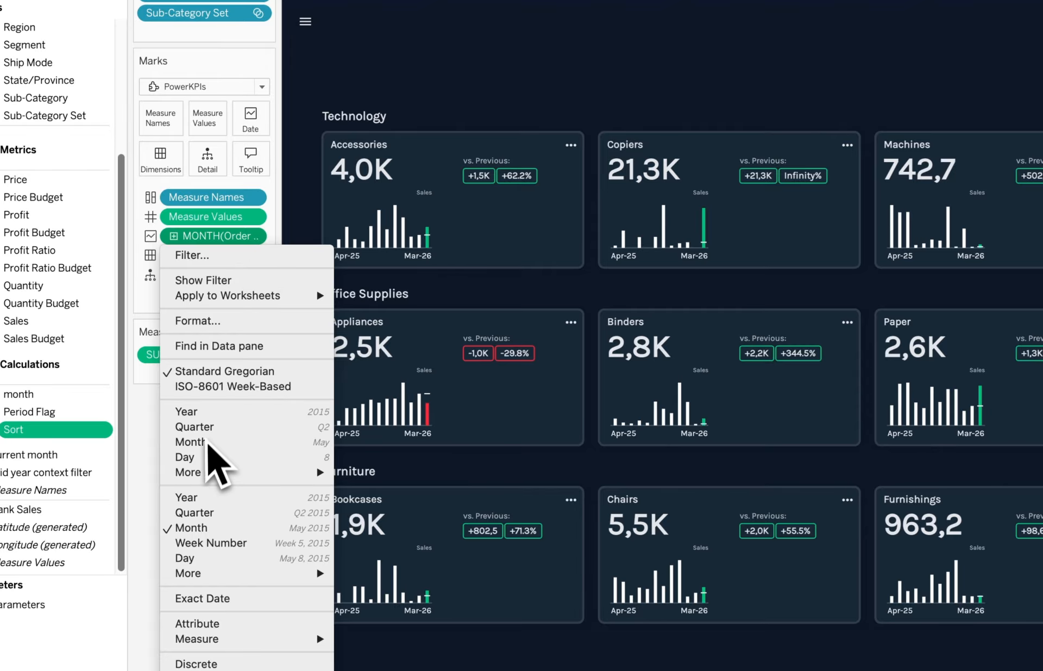
left_click(208, 443)
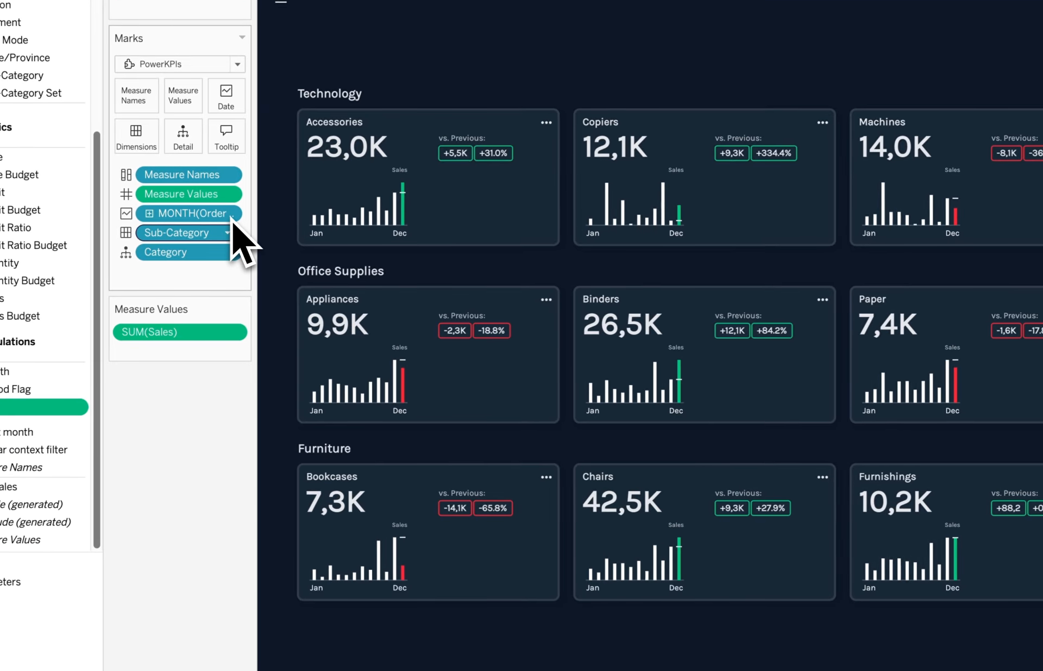
Step: Sort the Order Date month in the PowerKPIs marks by the Sort field, ascending, aggregated as Average
left_click(232, 216)
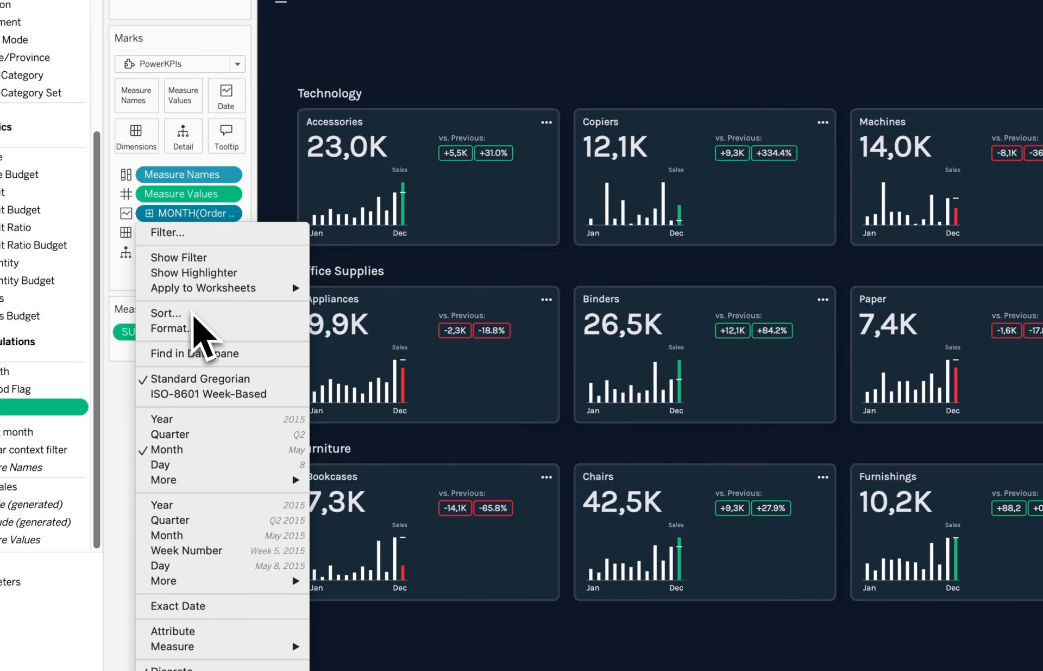
left_click(304, 314)
left_click(619, 270)
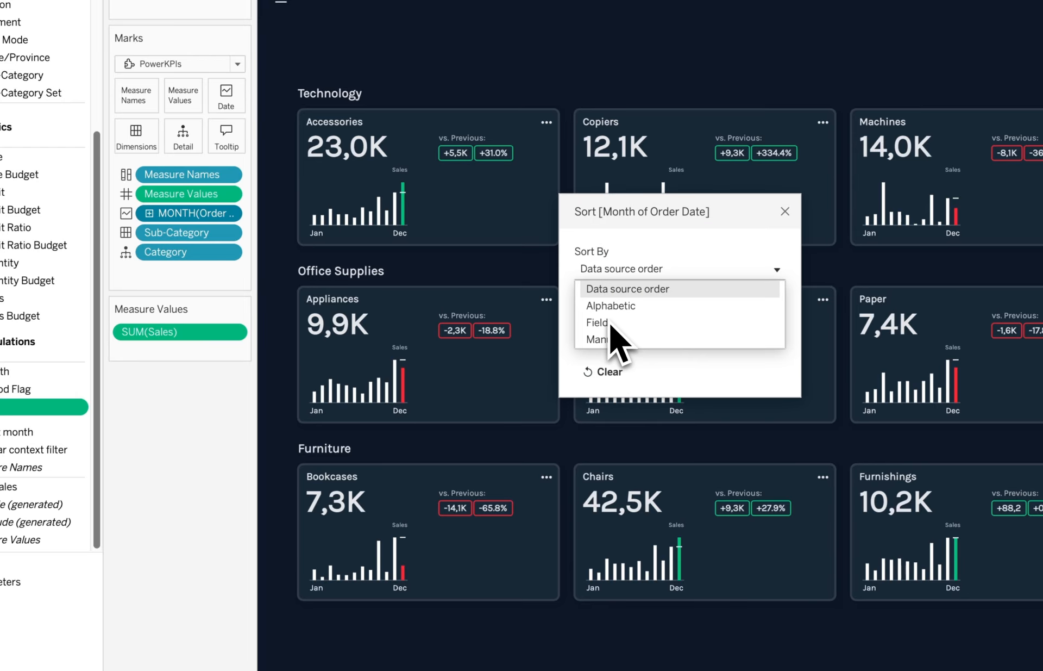
left_click(611, 324)
left_click(628, 382)
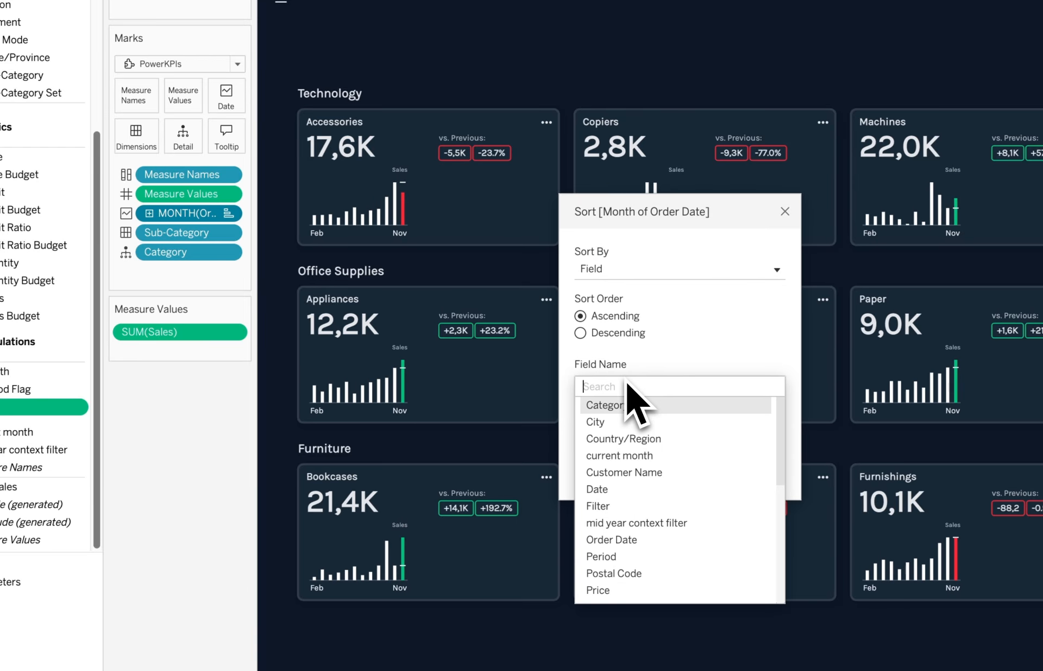
type("sort")
left_click(635, 422)
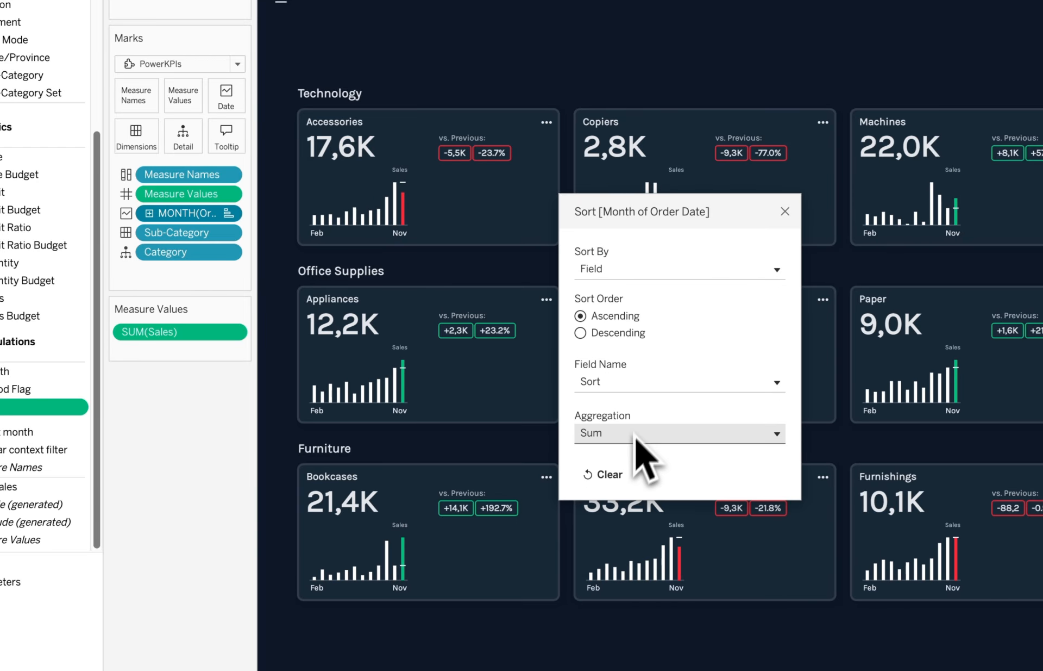
left_click(679, 433)
left_click(680, 466)
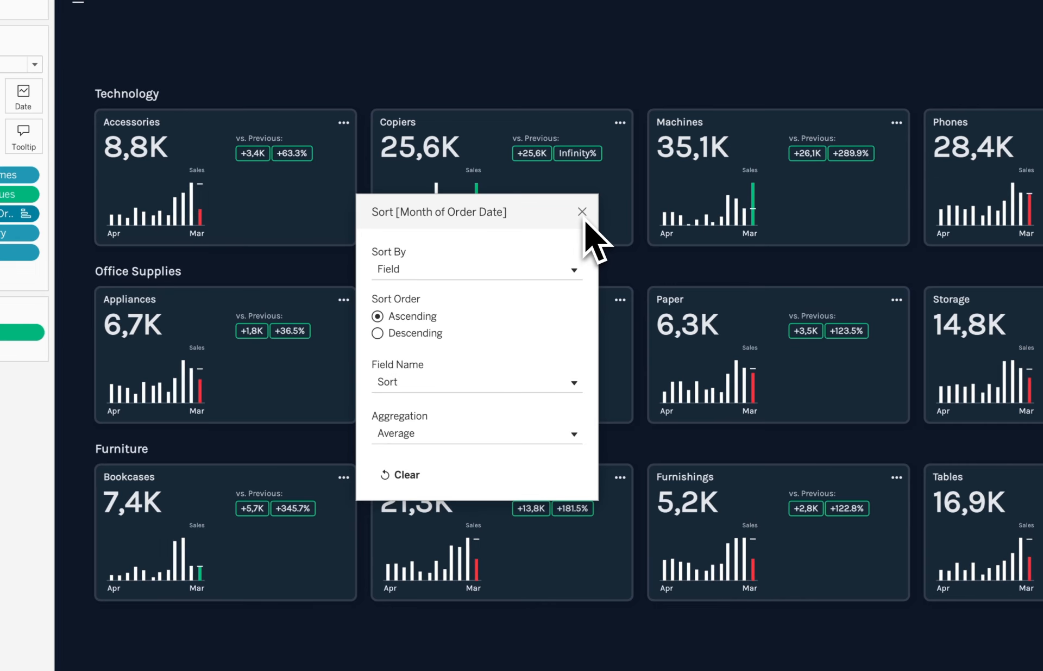
left_click(583, 212)
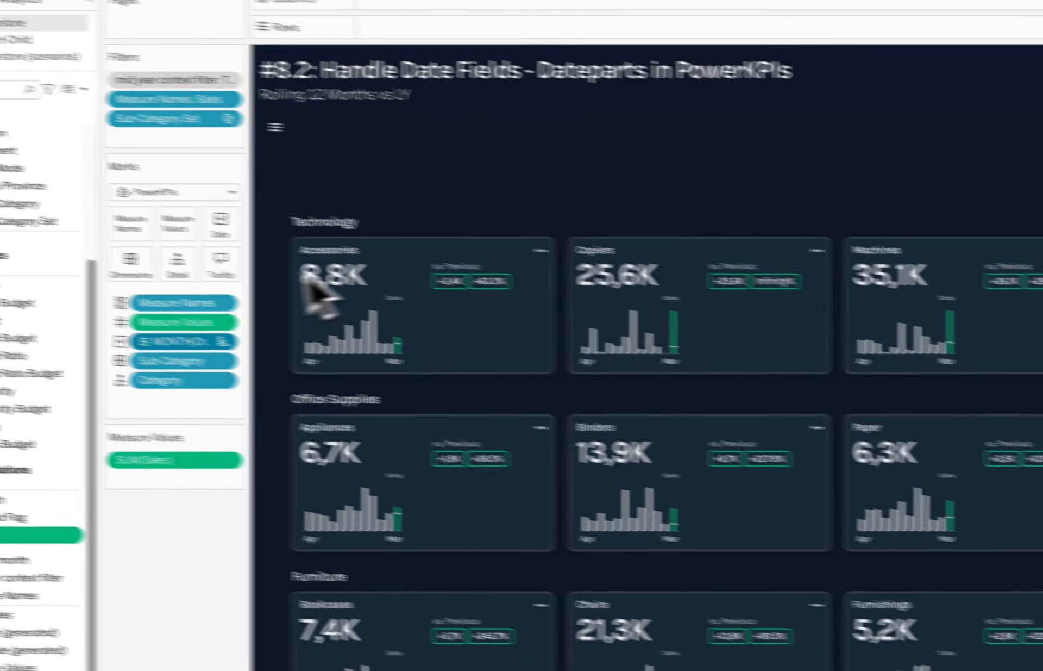
Step: Add Period to the marks as Detail and use it as the scenario field
scroll(124, 278, "up", 5)
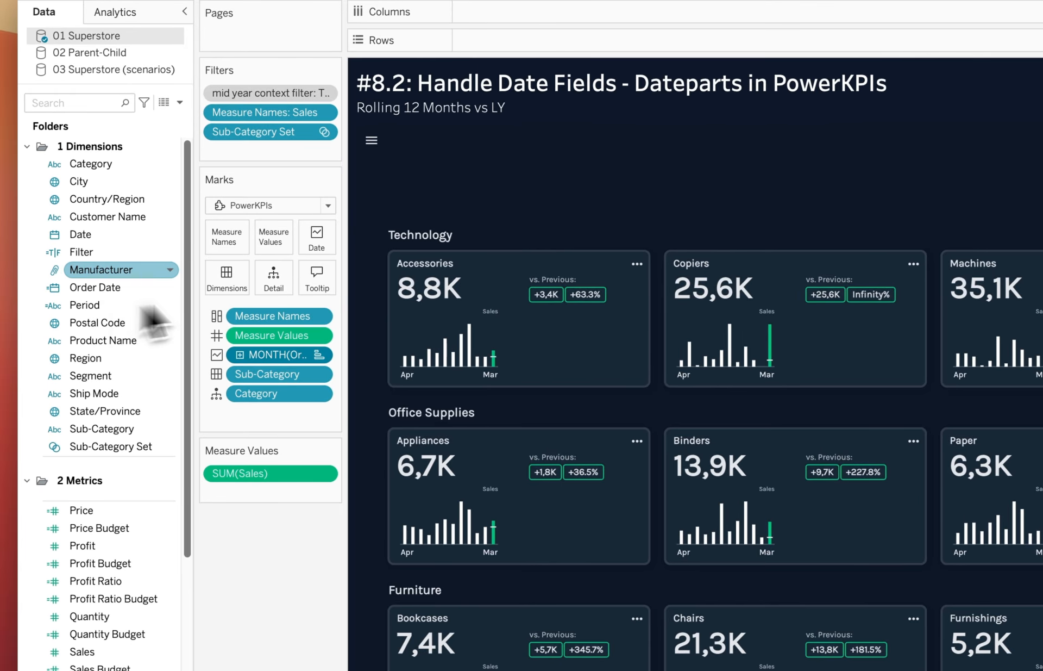
left_click_drag(108, 305, 277, 281)
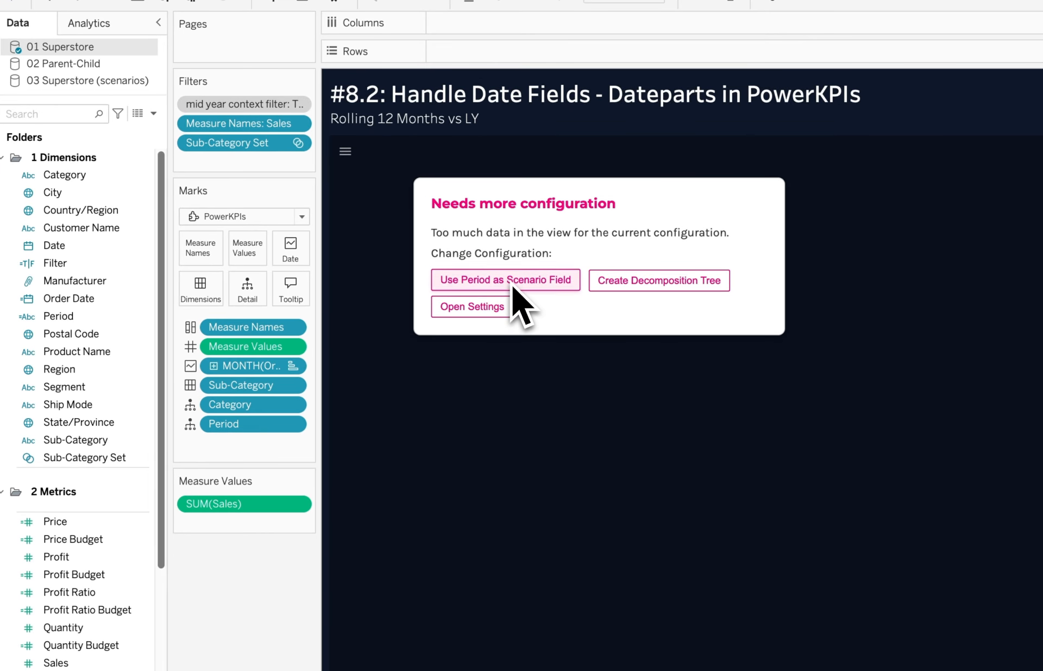
left_click(513, 286)
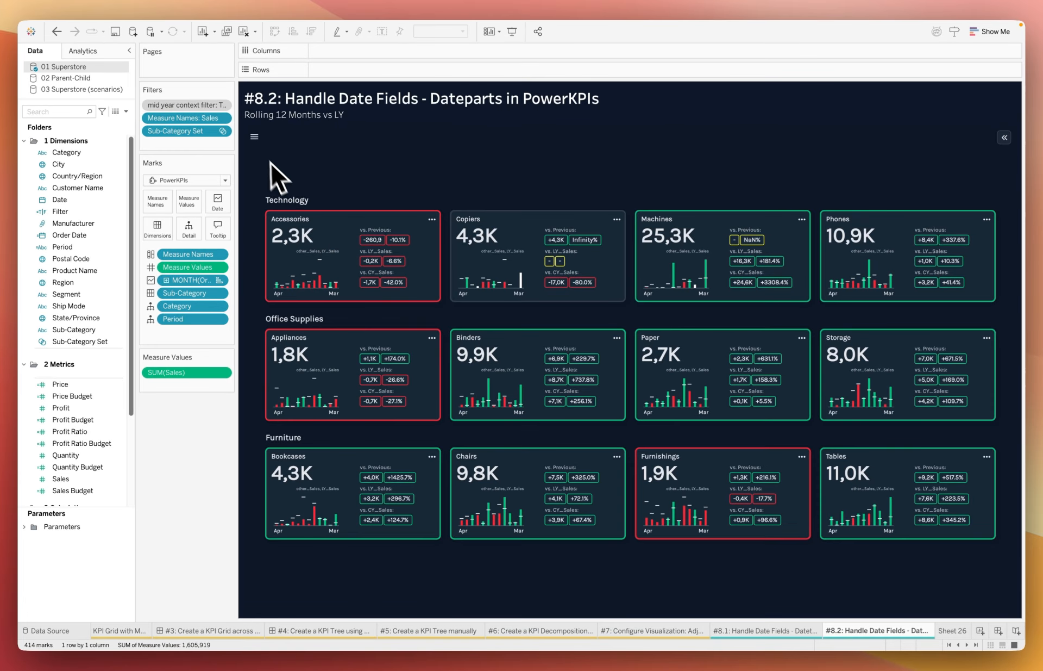
Step: Open the PowerKPIs visualization configuration and examine the Period scenario measures other_Sales, LY_Sales and CY_Sales with their roles
left_click(255, 137)
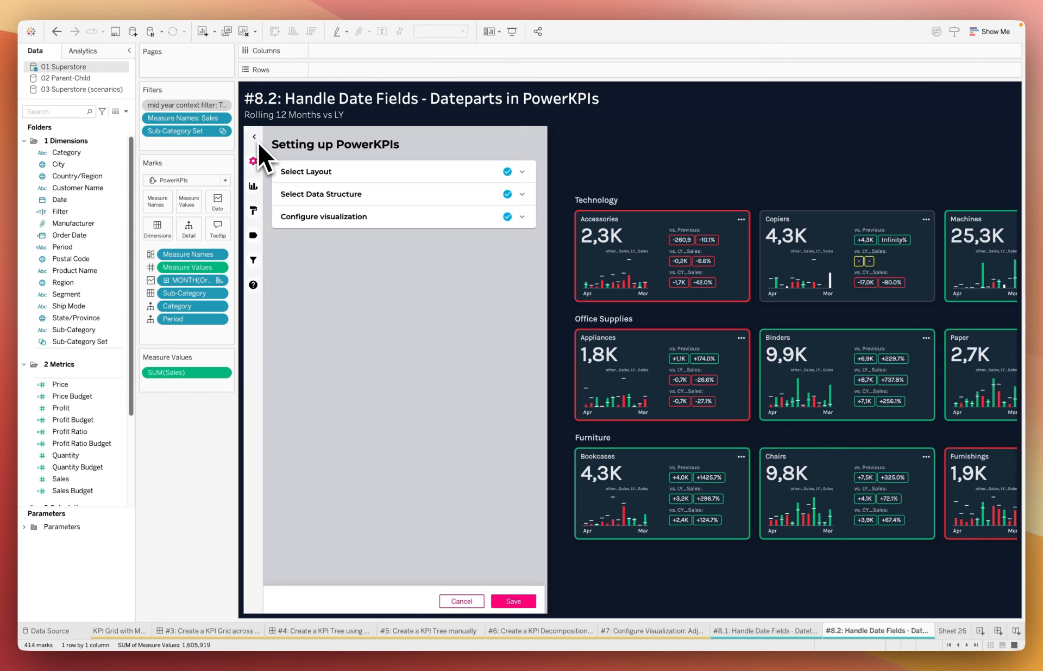
left_click(400, 222)
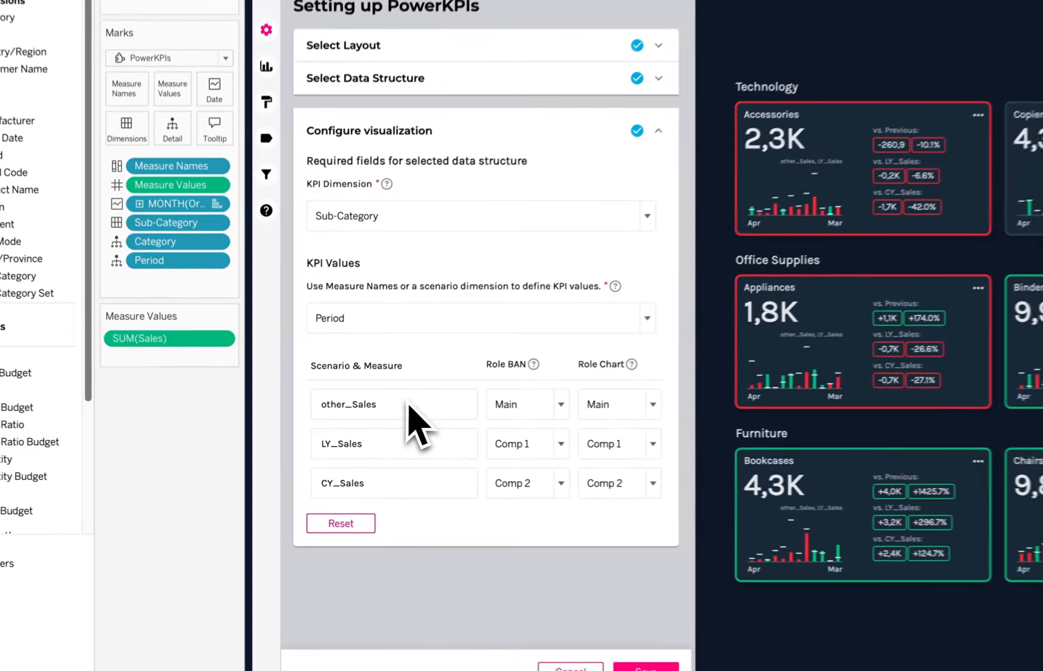
left_click(410, 409)
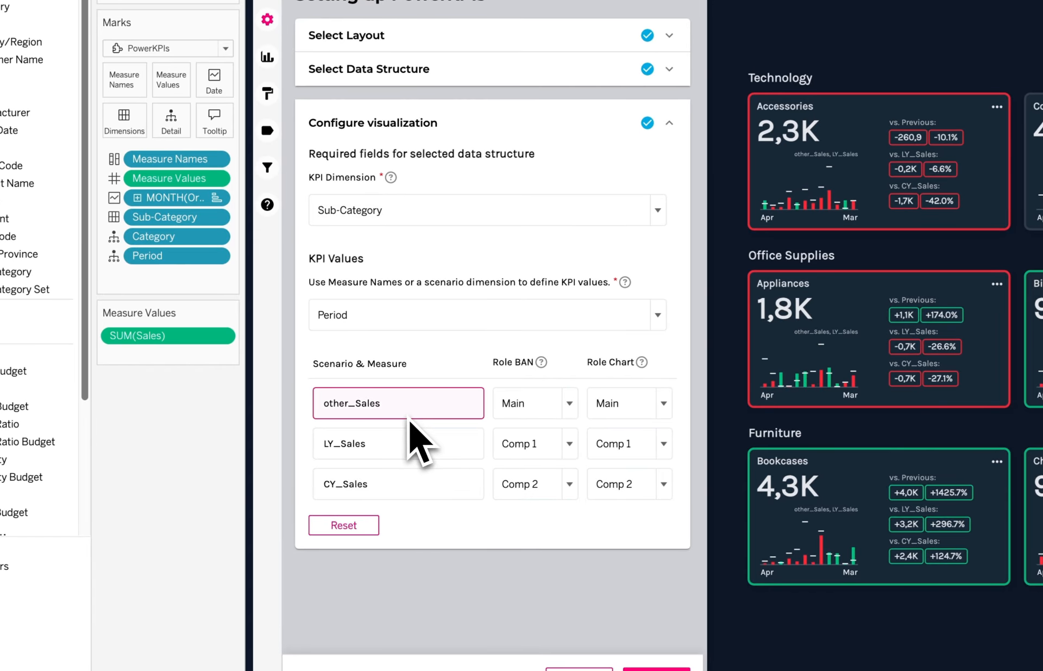
left_click(402, 446)
left_click(404, 484)
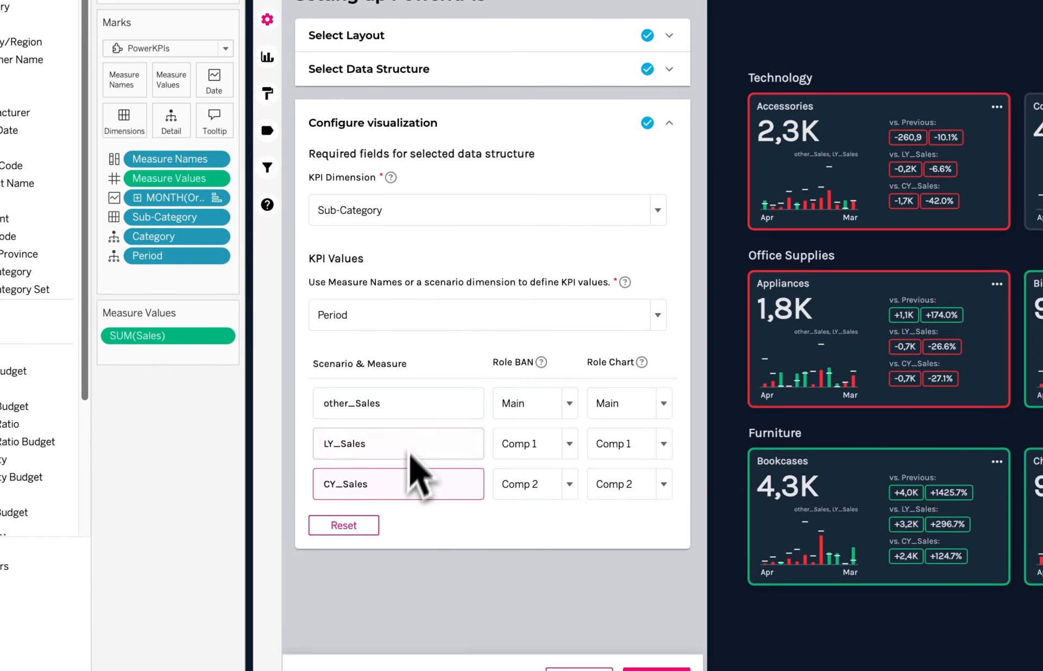
left_click(360, 326)
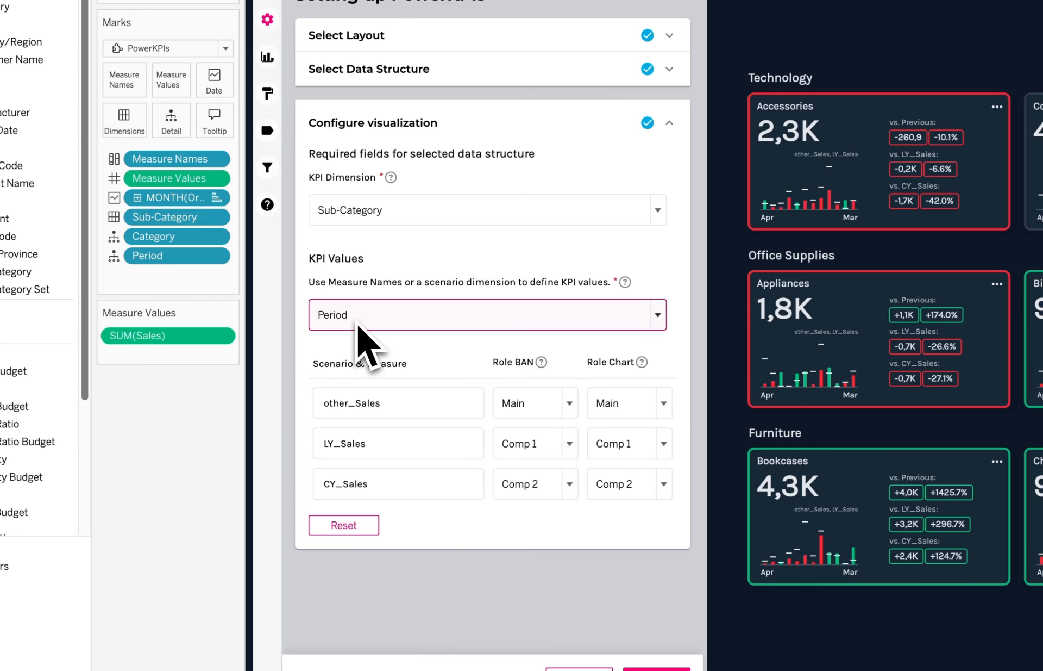
left_click(363, 483)
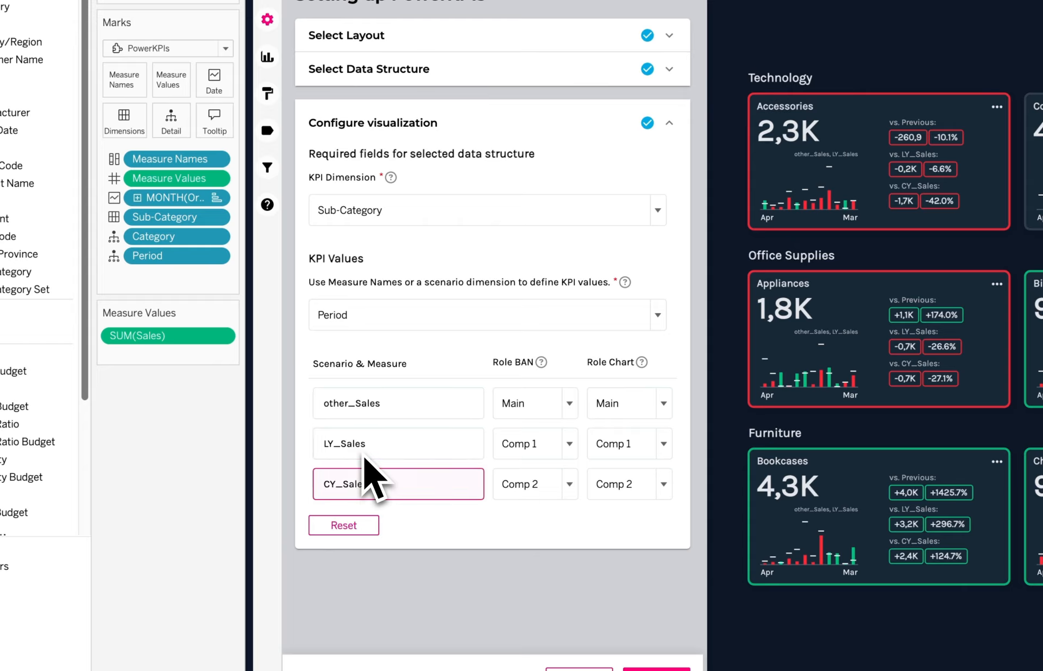
left_click(364, 455)
left_click(367, 449)
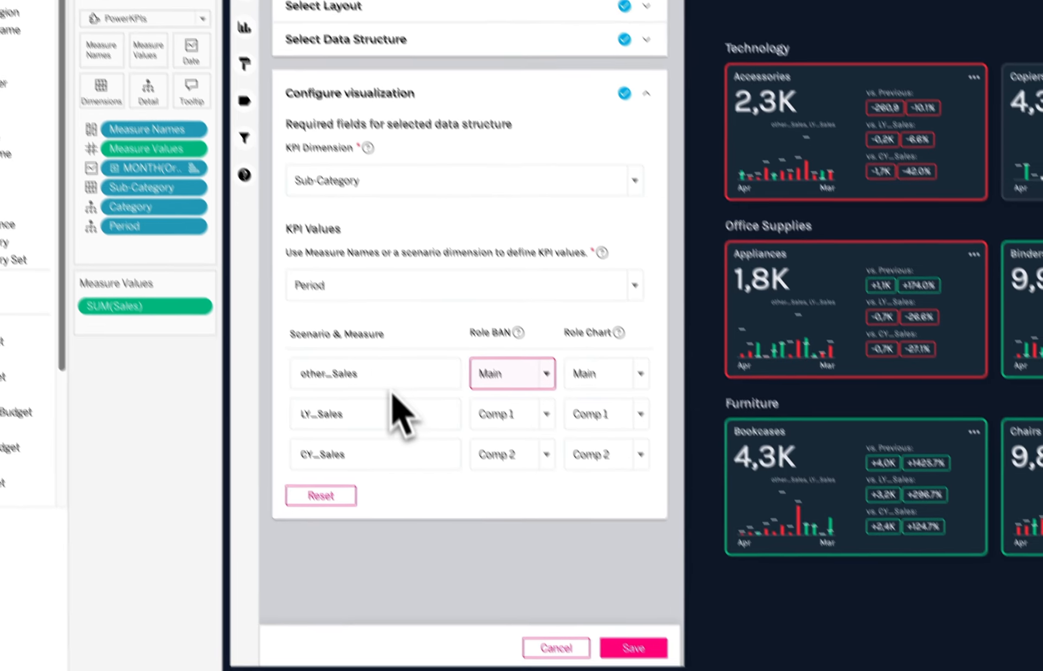
left_click(372, 415)
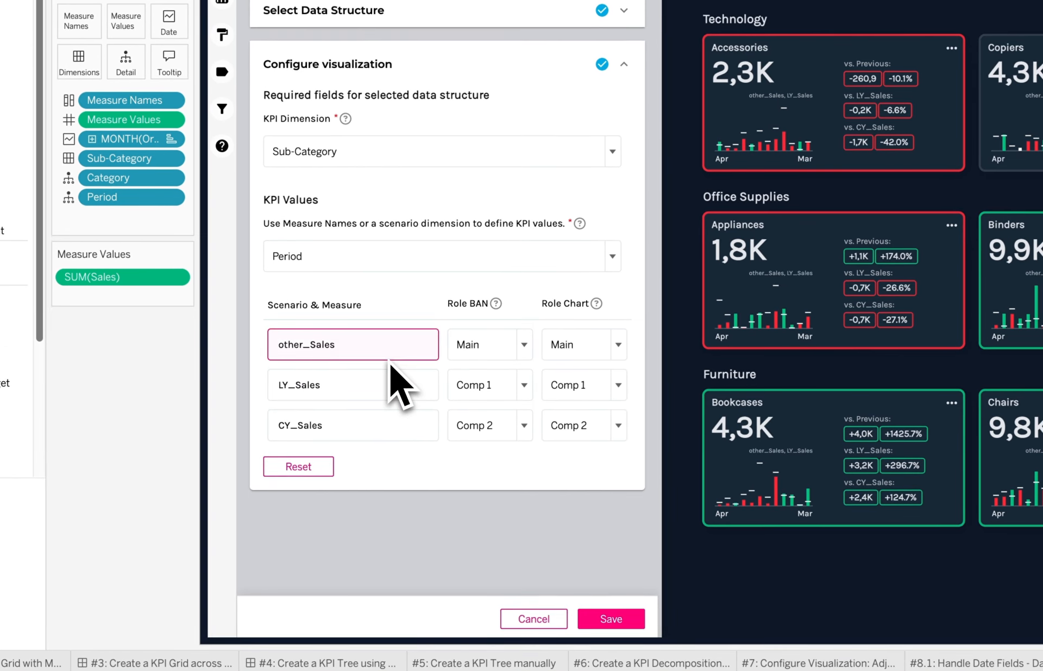
Step: Set both the BAN role and the chart role of other_Sales to None
left_click(496, 356)
left_click(495, 362)
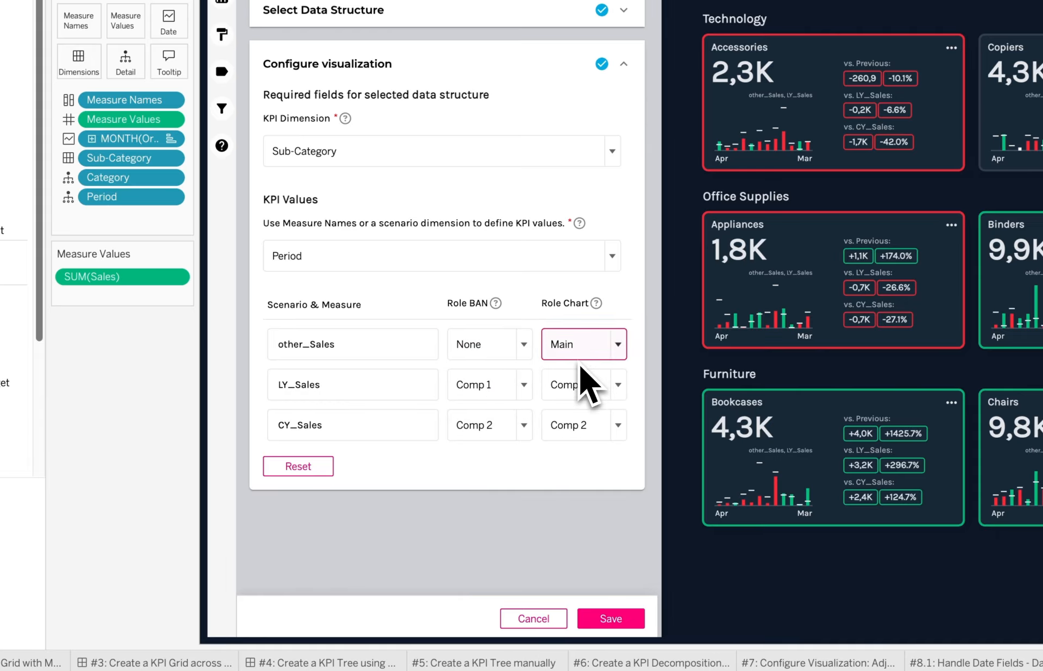
left_click(579, 348)
left_click(576, 361)
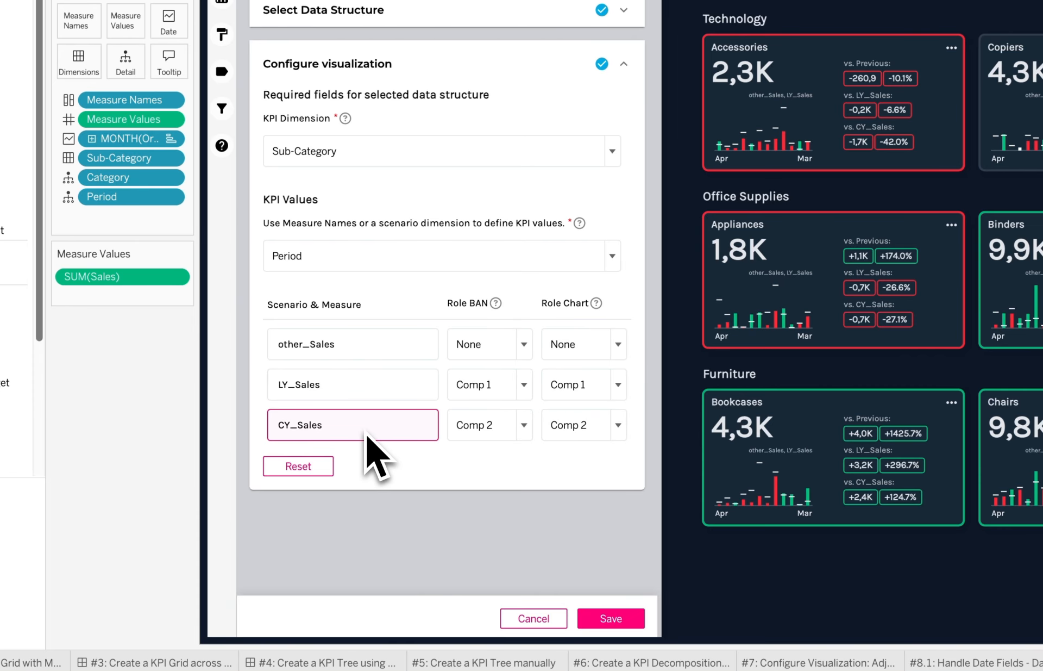
Step: Set both the BAN role and the chart role of CY_Sales to Main, then save and close the PowerKPIs settings
left_click(485, 435)
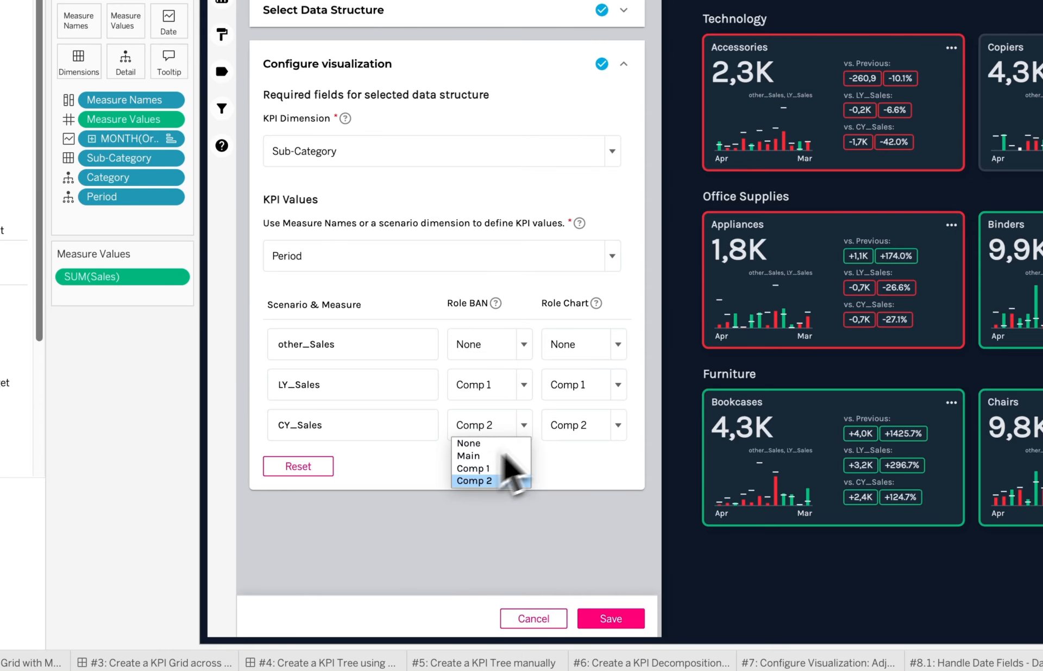
left_click(504, 456)
left_click(571, 424)
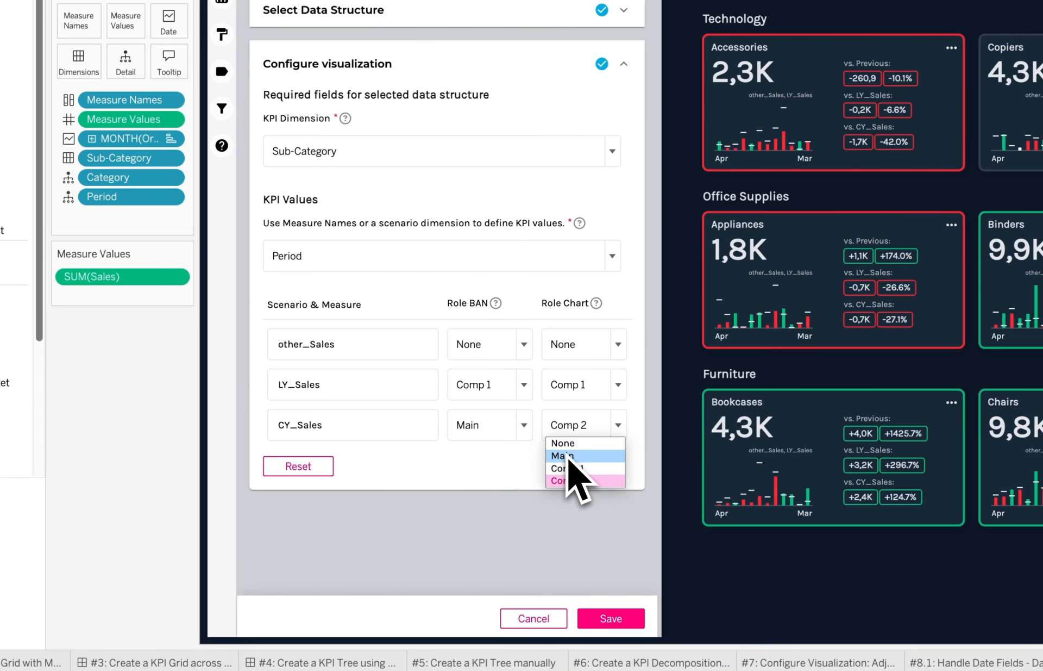
left_click(568, 457)
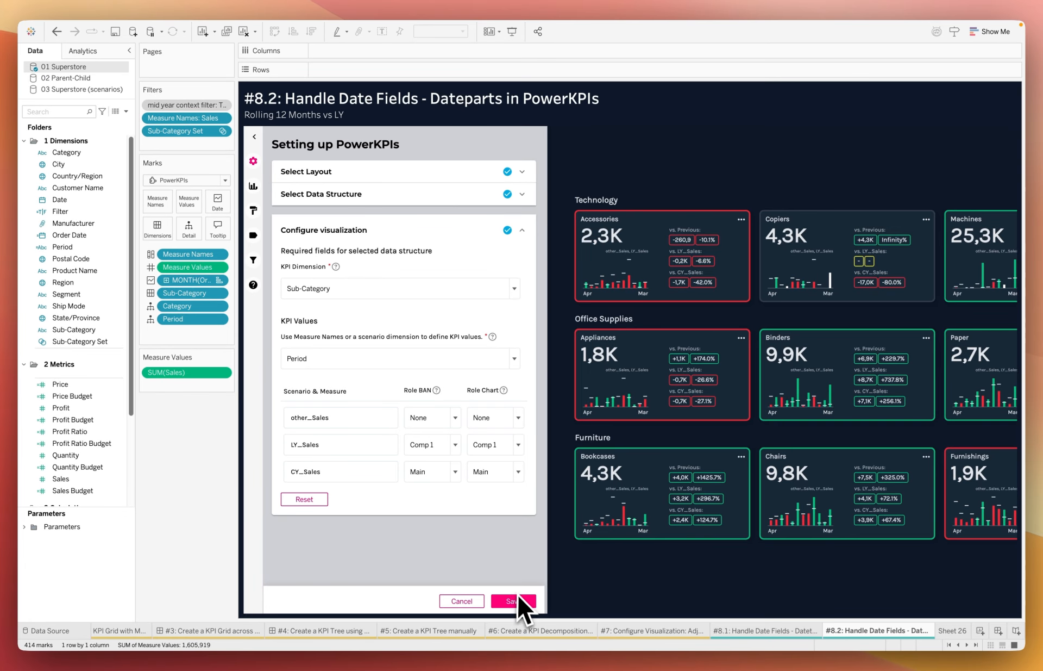
left_click(515, 594)
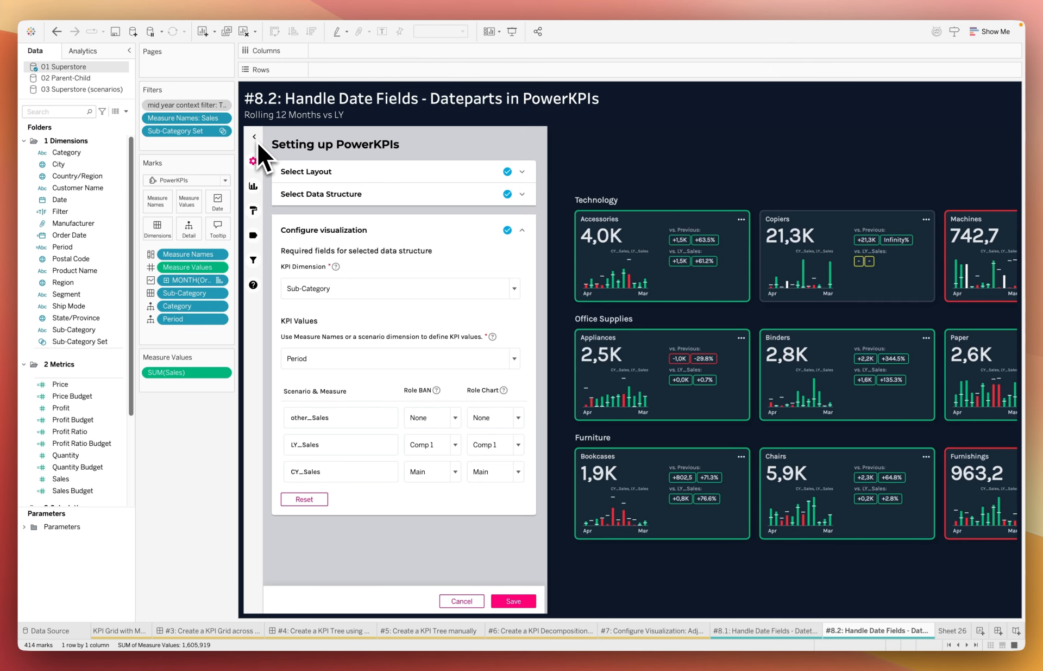
left_click(254, 137)
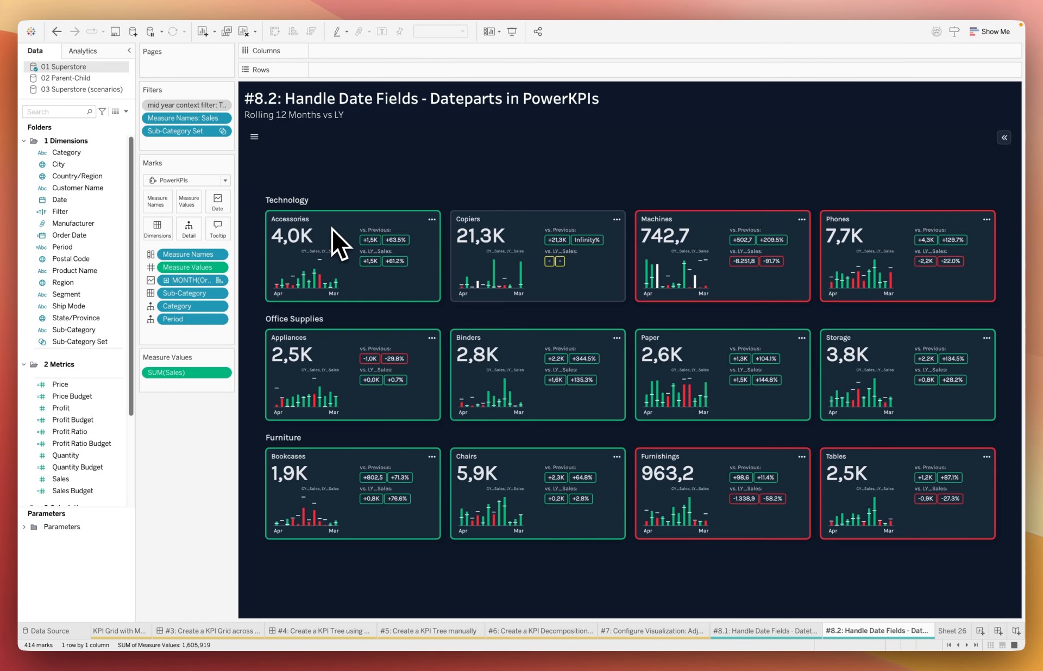